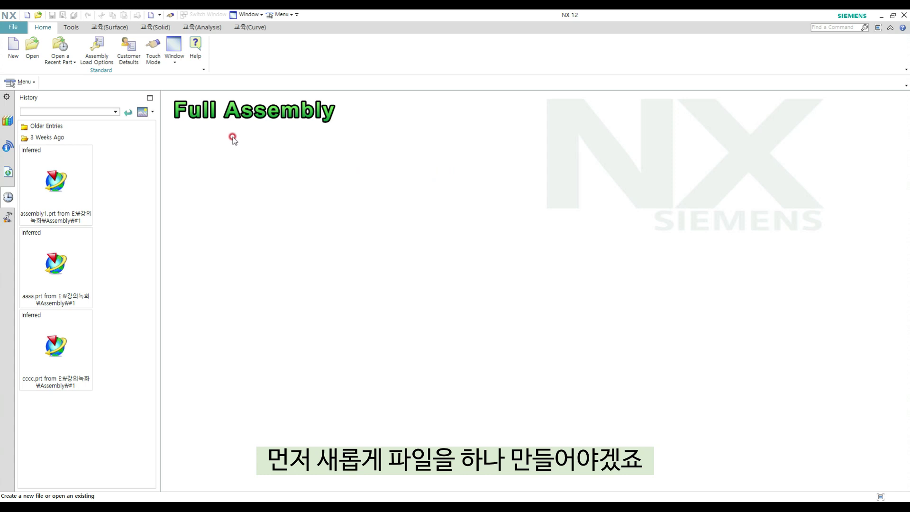
Create a new assembly file in millimetres named assembly1 in the Assembly\#2 folder
click(14, 47)
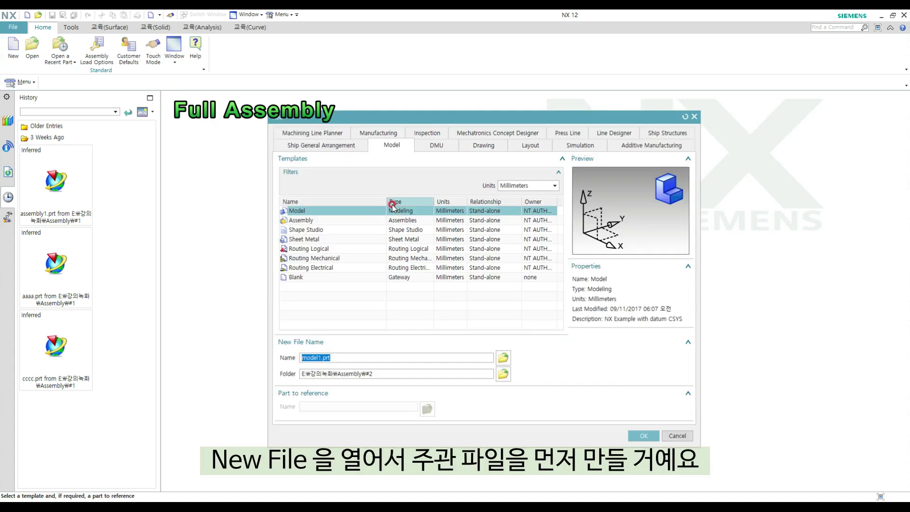
click(340, 222)
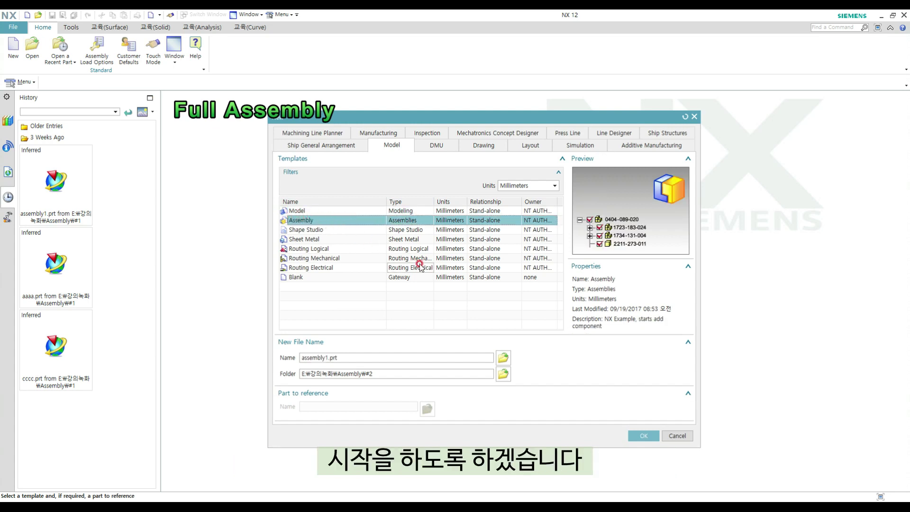
click(503, 358)
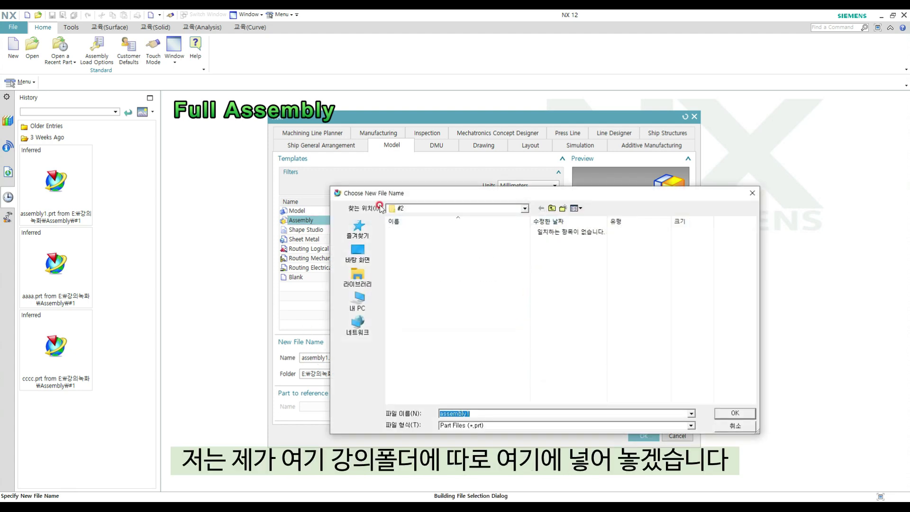
click(551, 208)
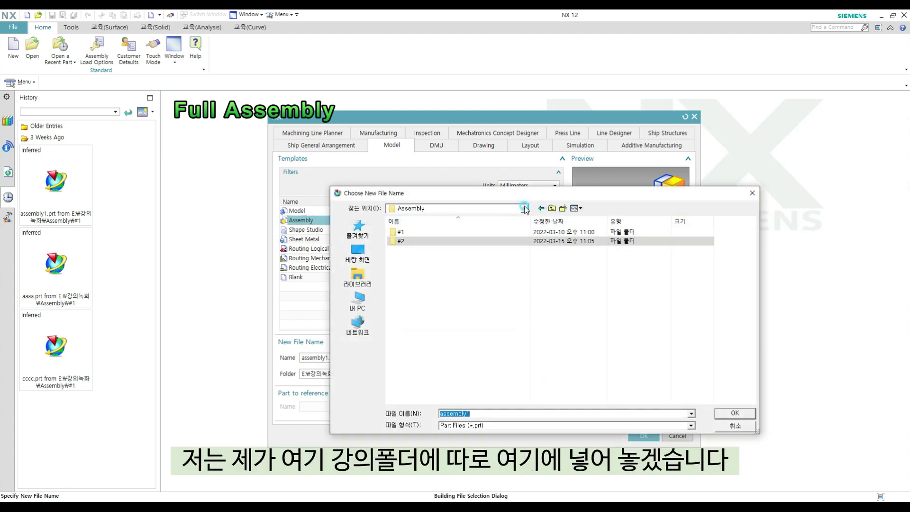
click(412, 242)
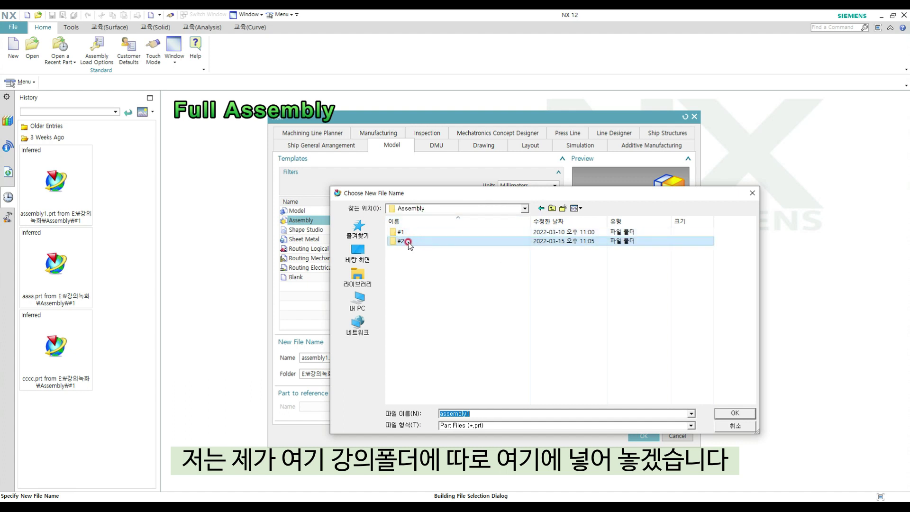
double_click(408, 242)
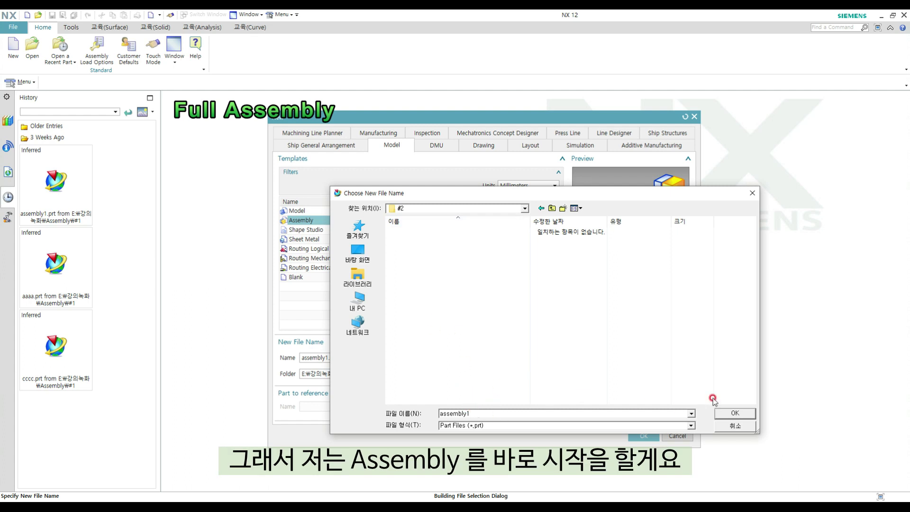
click(733, 413)
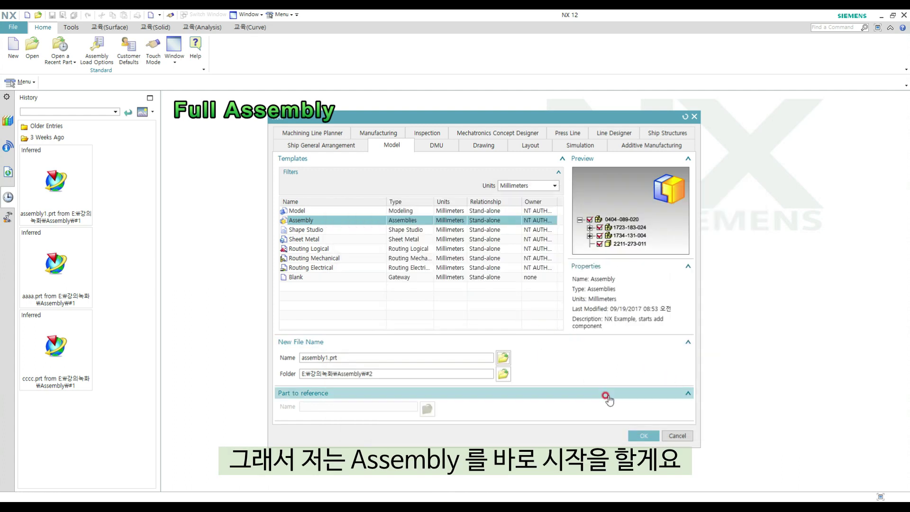
click(644, 433)
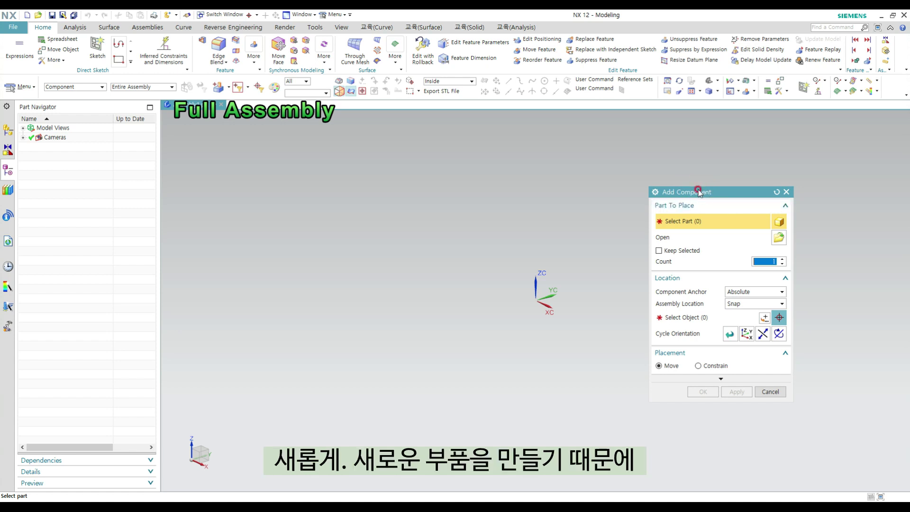
Dismiss Add Component without placing a part and display the Assembly Navigator
click(784, 192)
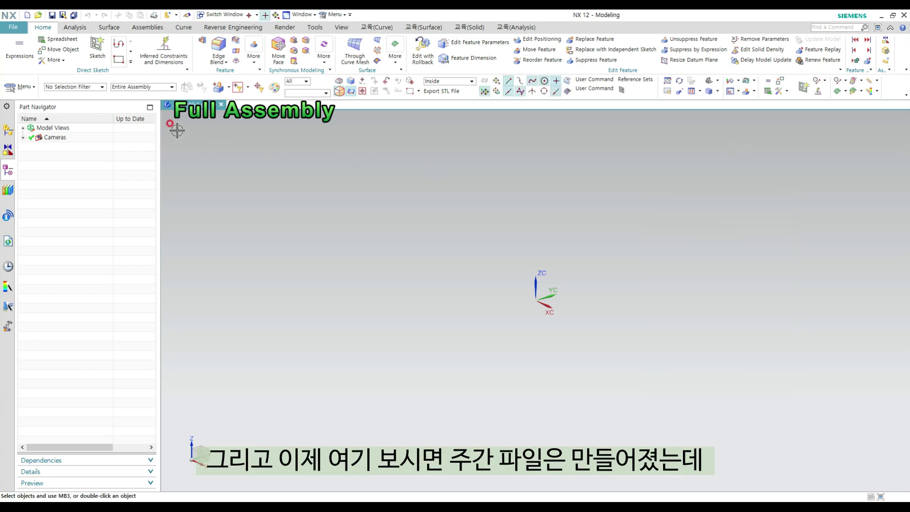
click(8, 130)
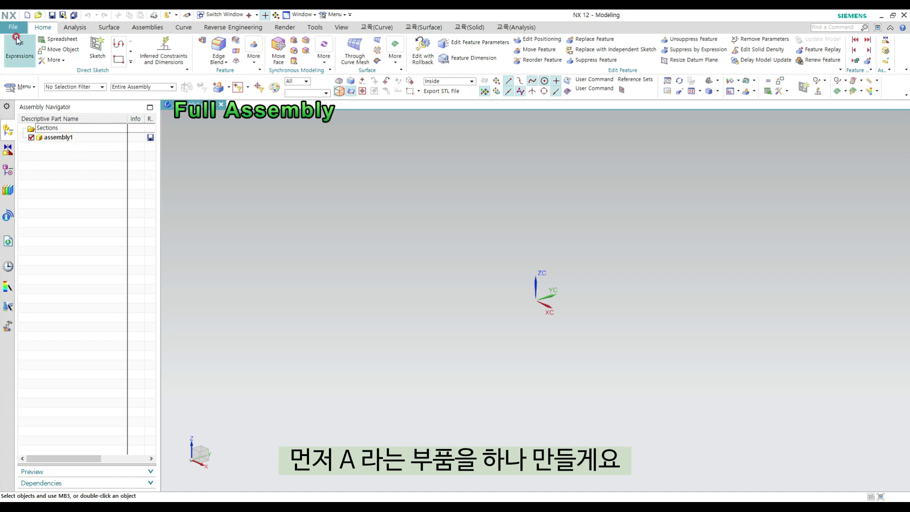
click(29, 18)
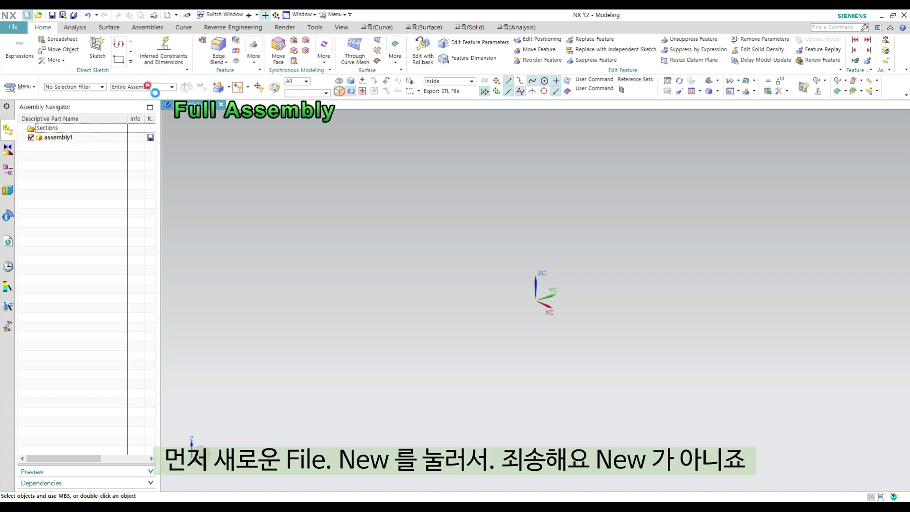
key(Escape)
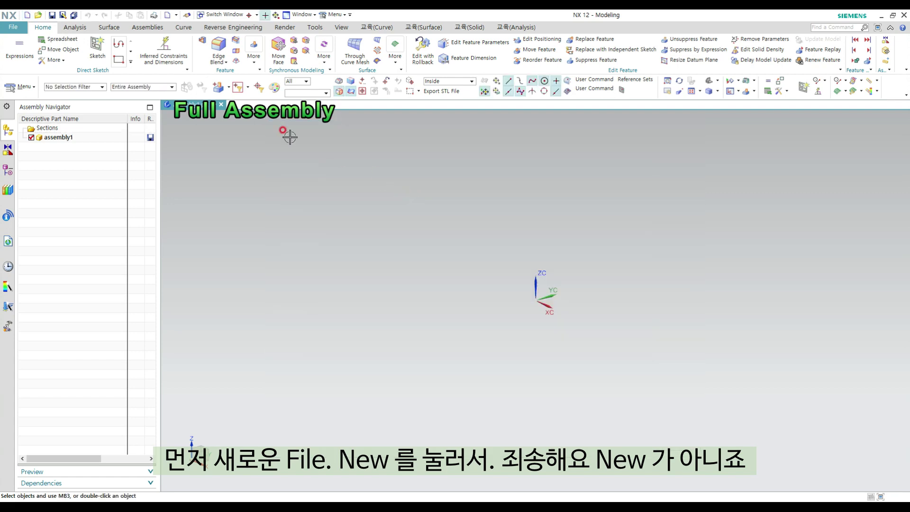
Start a new component file in the assembly using the Model template
click(148, 27)
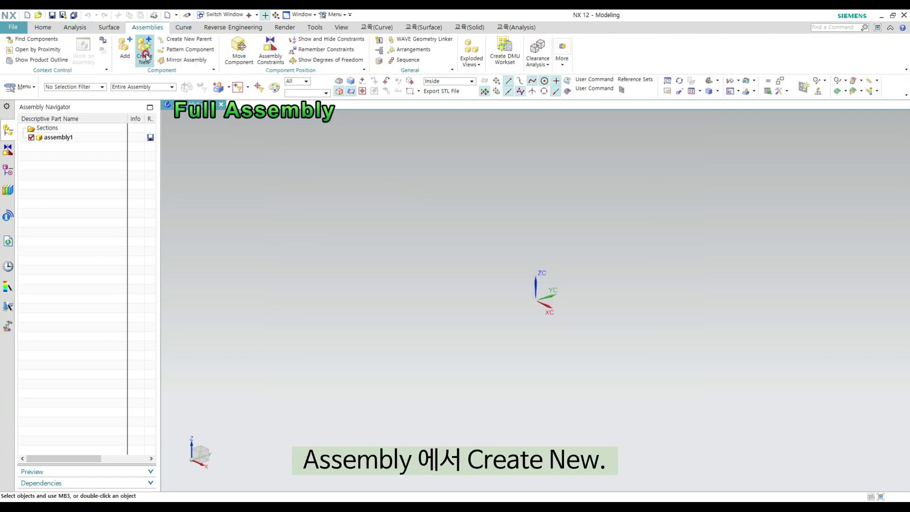
click(147, 57)
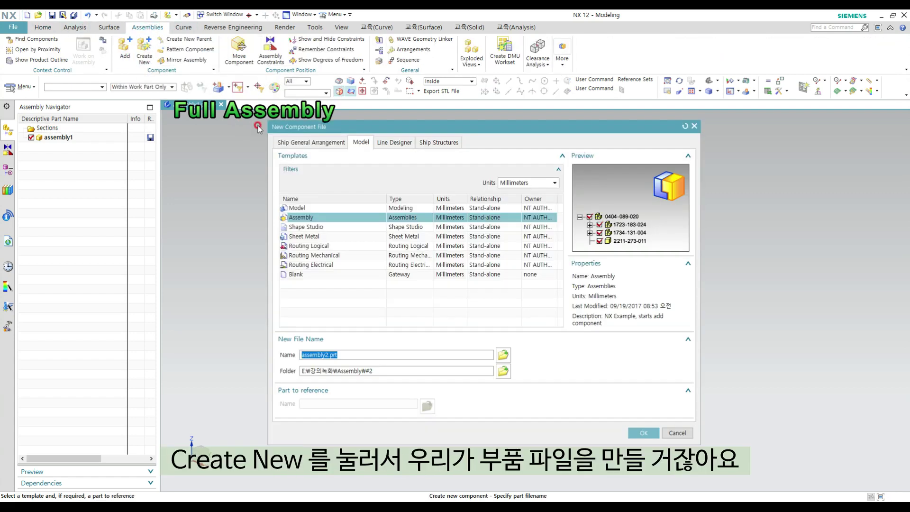
click(310, 208)
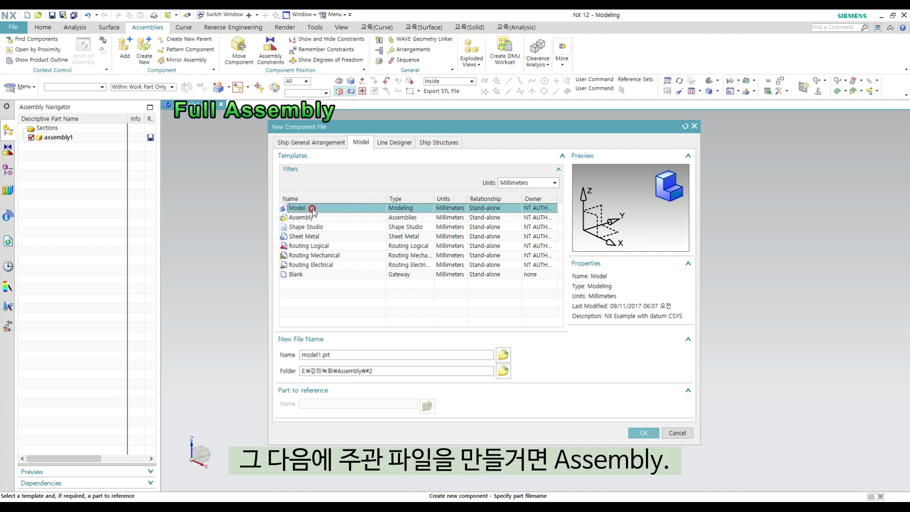
click(316, 219)
click(317, 209)
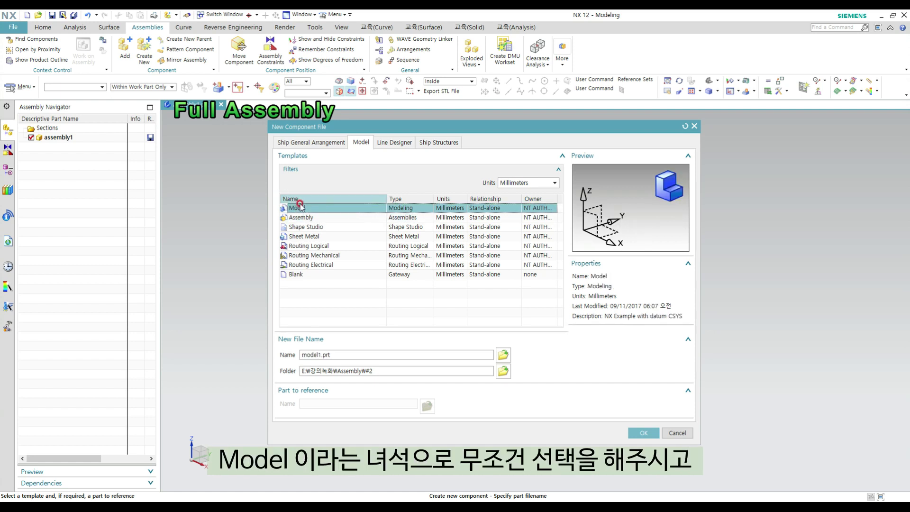
click(345, 352)
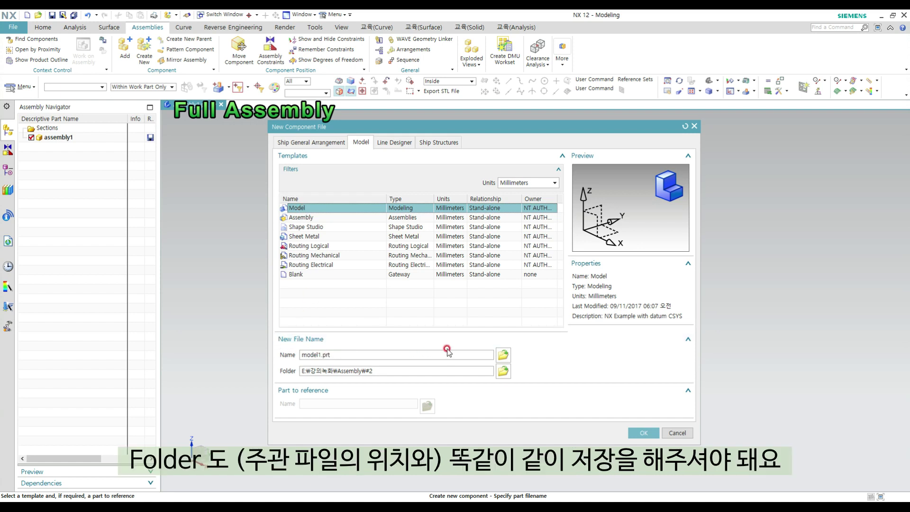
Name the component file a in the #2 folder and create it as an empty component
click(504, 355)
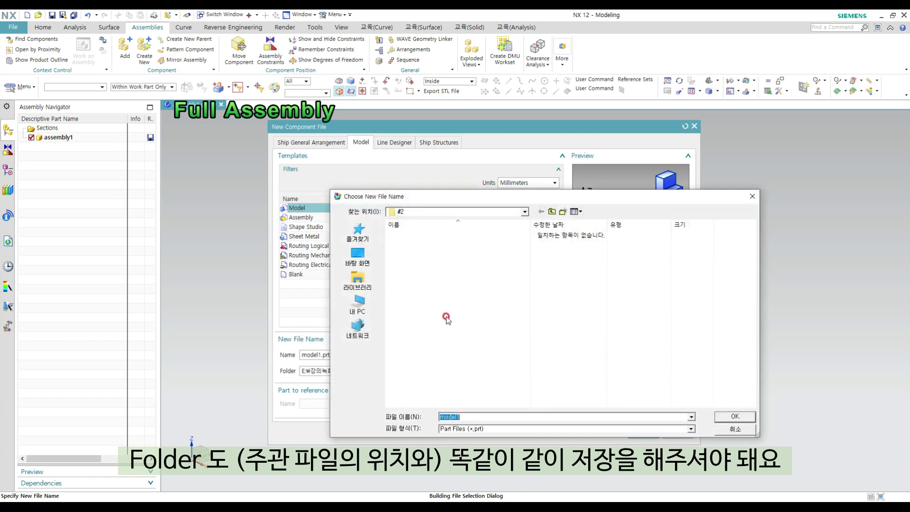
click(437, 230)
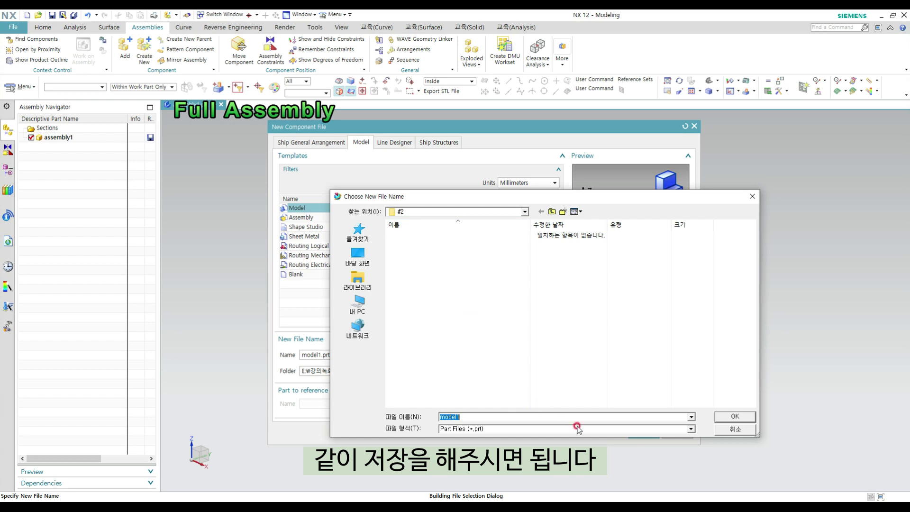
text(a)
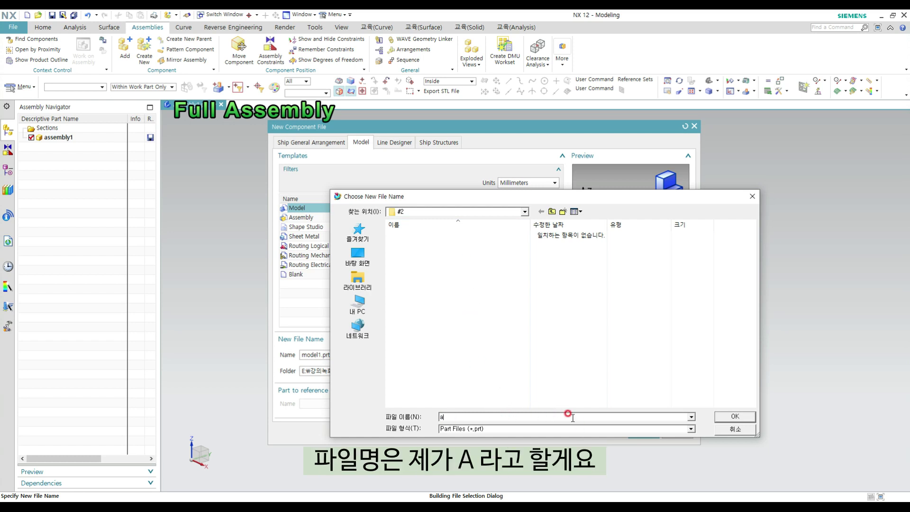
click(734, 417)
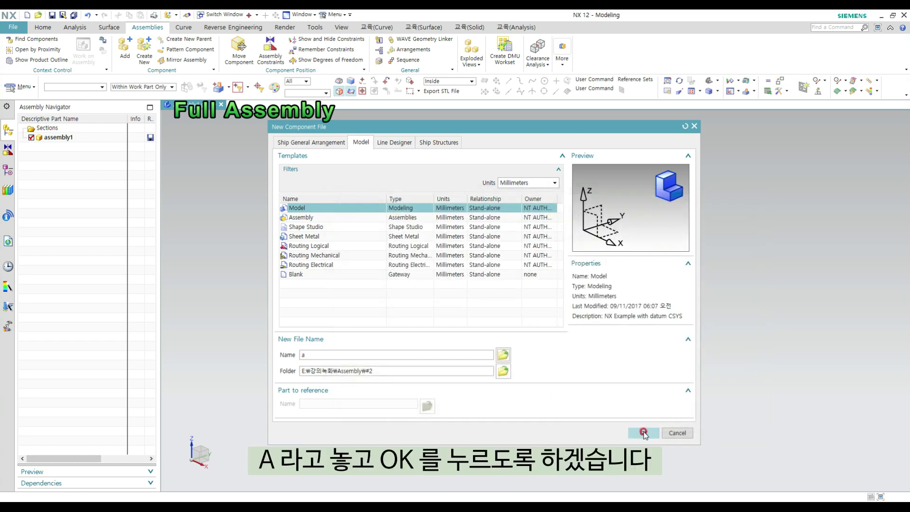
click(643, 432)
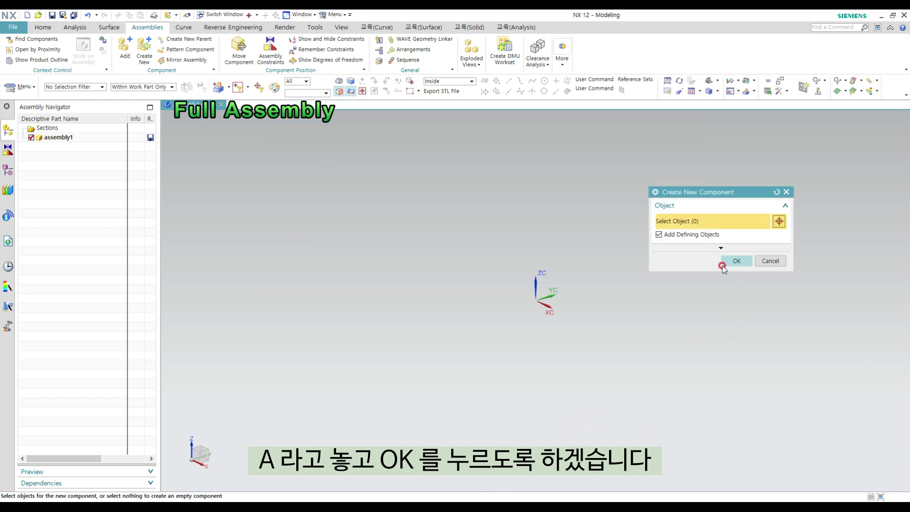
click(737, 260)
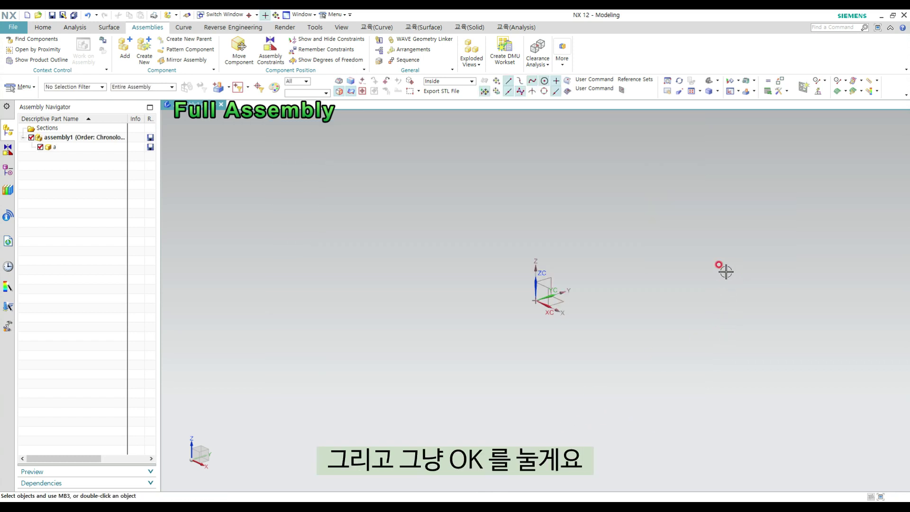
Make component a the work part and open a sketch on its XY plane
double_click(58, 148)
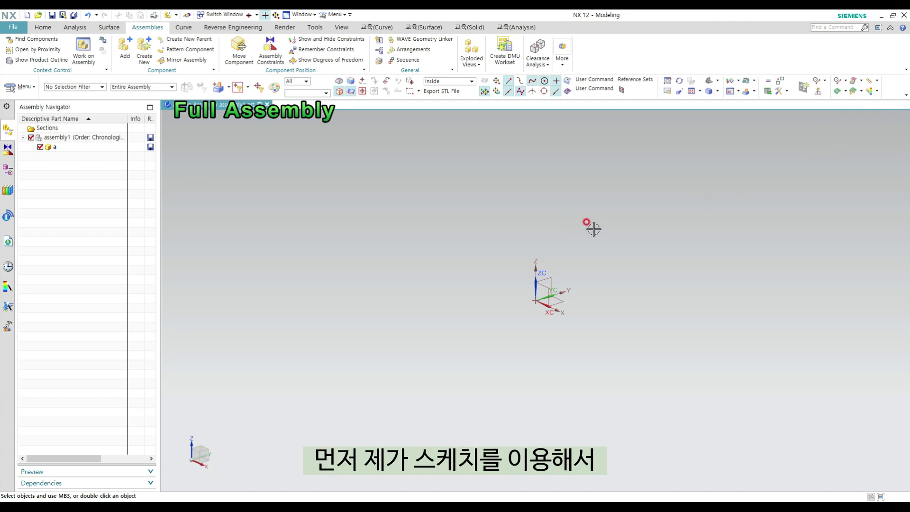
middle_drag(583, 269, 587, 270)
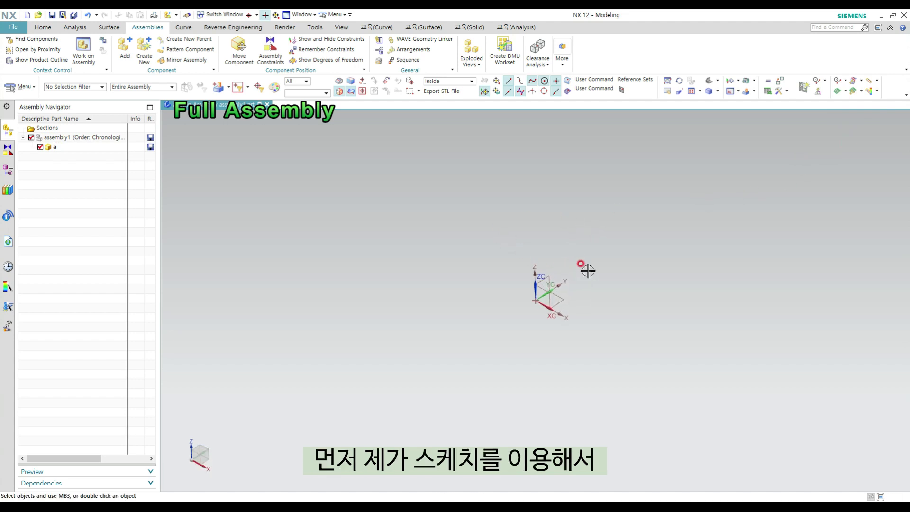
click(42, 27)
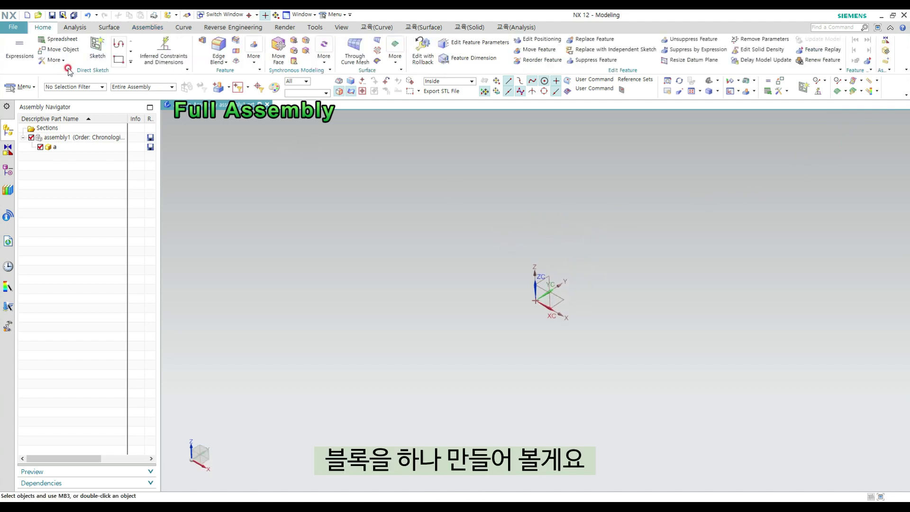
click(97, 50)
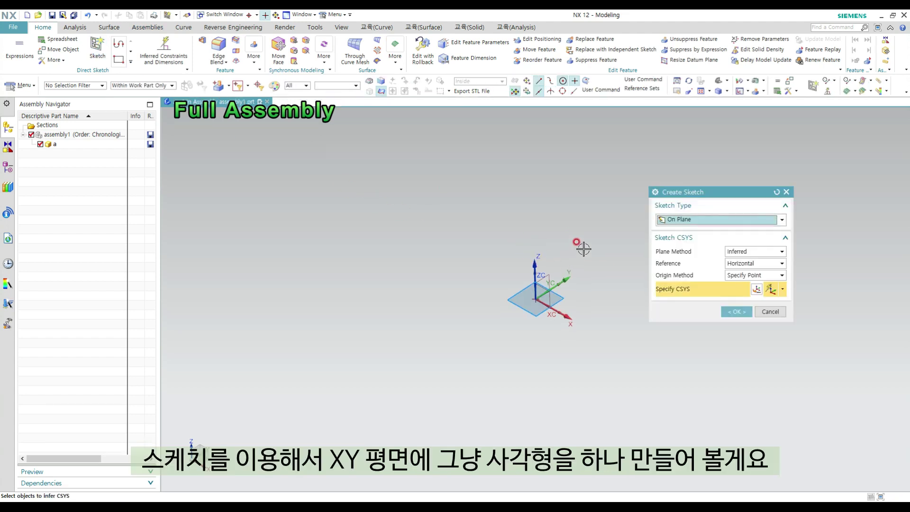
middle_click(606, 290)
Sketch a rectangle about 63 mm high with its lower corner at the sketch origin
key(r)
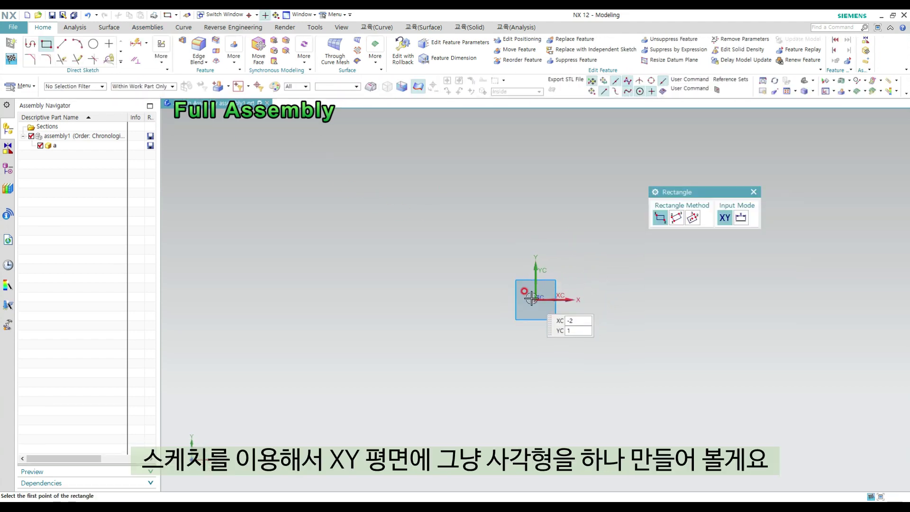
click(535, 299)
click(635, 189)
key(Escape)
shift+middle_drag(610, 264, 527, 291)
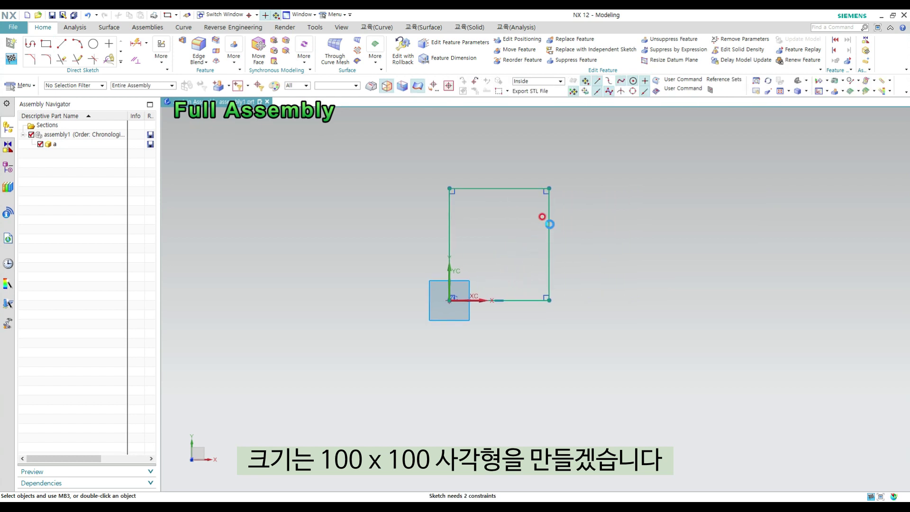
Dimension the rectangle's height and width to 100 mm each
key(d)
click(548, 217)
click(579, 233)
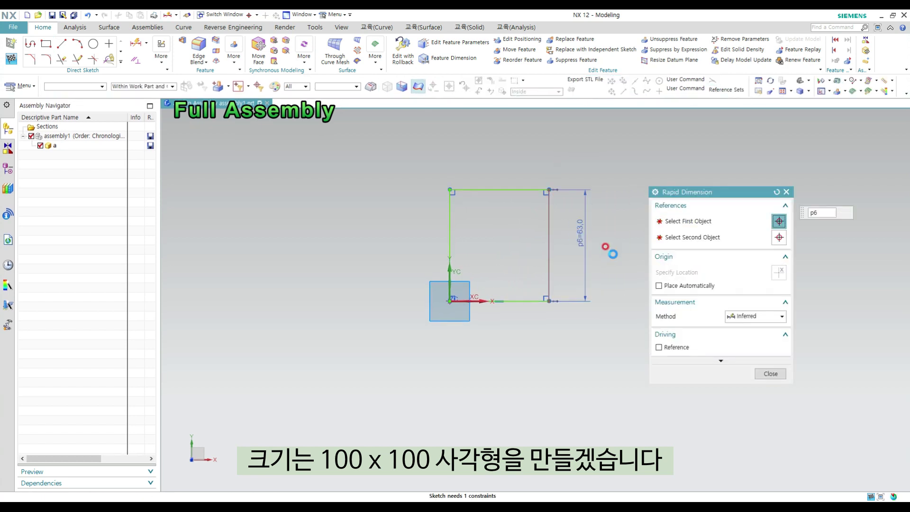
text(100)
key(Return)
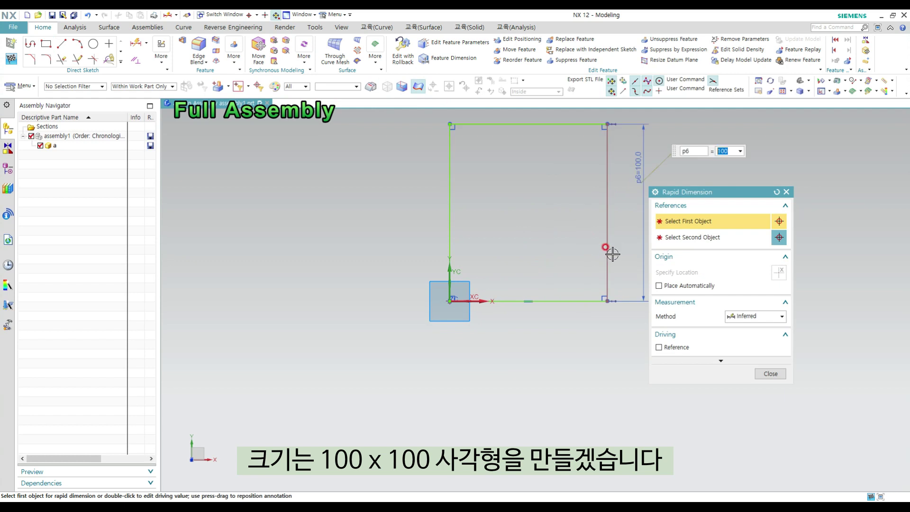
click(553, 128)
click(528, 163)
text(0)
key(Return)
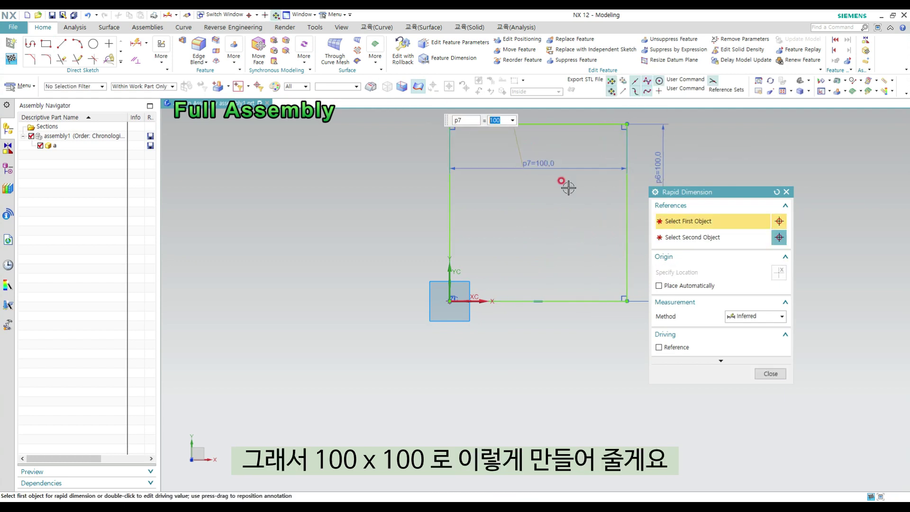
scroll(526, 209, down, 1)
shift+middle_drag(528, 209, 496, 197)
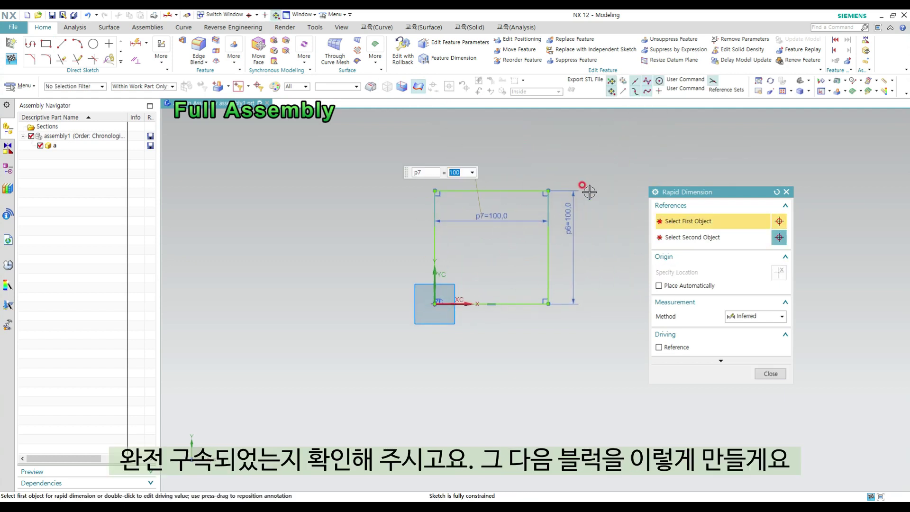
key(Escape)
Extrude the square sketch in component a from 0 to 80 mm as a block
mouse_move(599, 202)
middle_down()
mouse_move(512, 223)
mouse_move(491, 200)
mouse_move(514, 189)
middle_up()
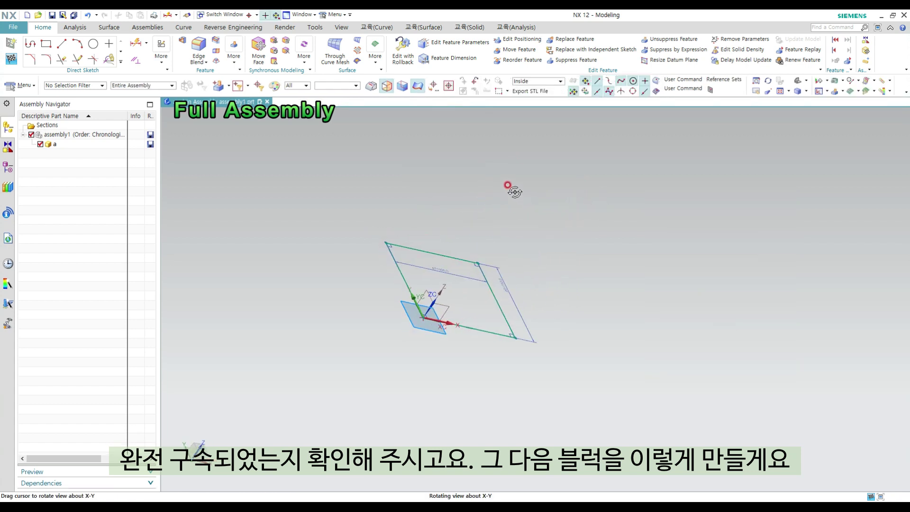
key(x)
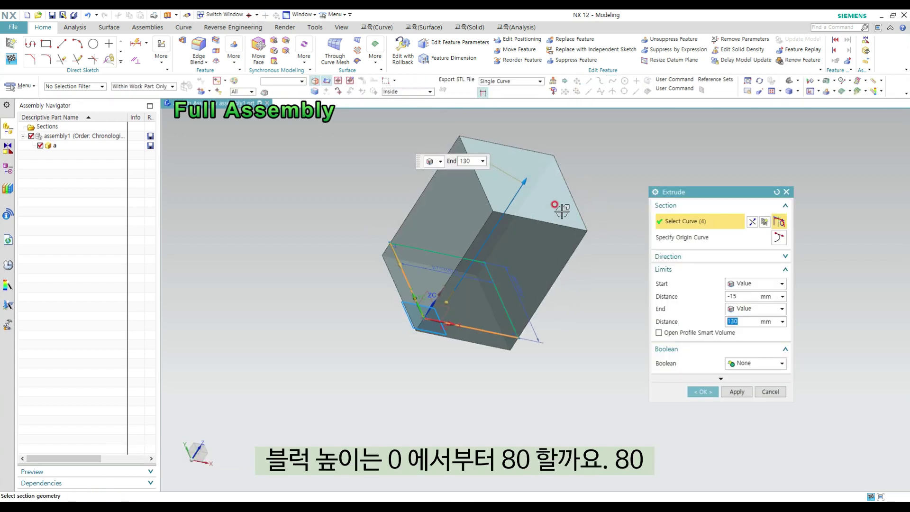
click(731, 295)
text(0)
key(Return)
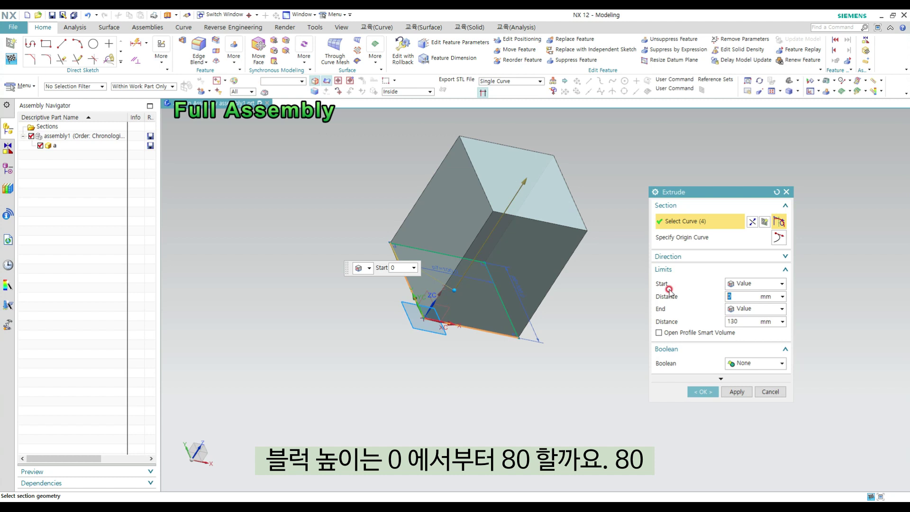
key(Tab)
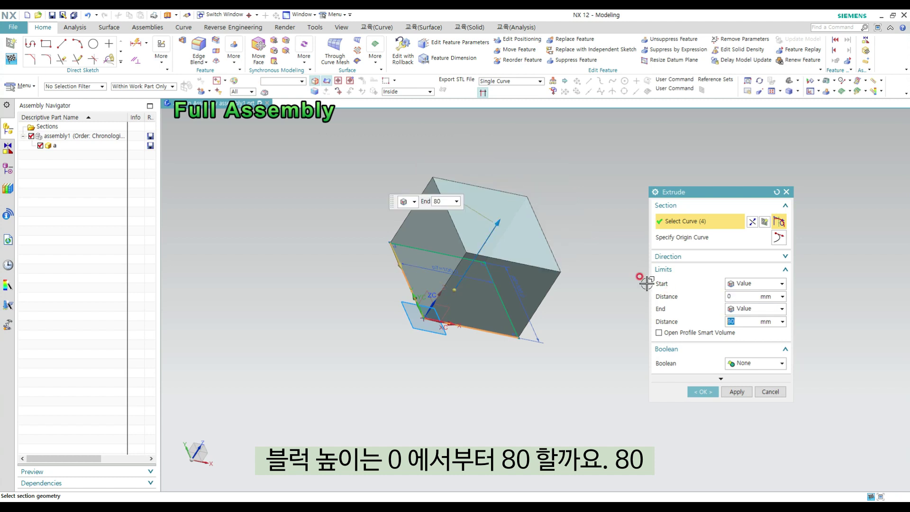
click(702, 391)
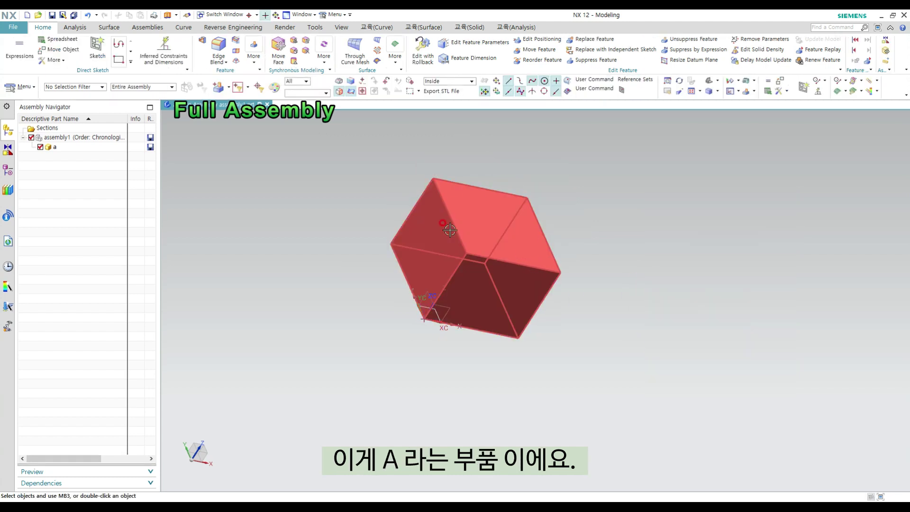
mouse_move(505, 234)
shift+middle_down()
mouse_move(527, 245)
mouse_move(504, 249)
shift+middle_up()
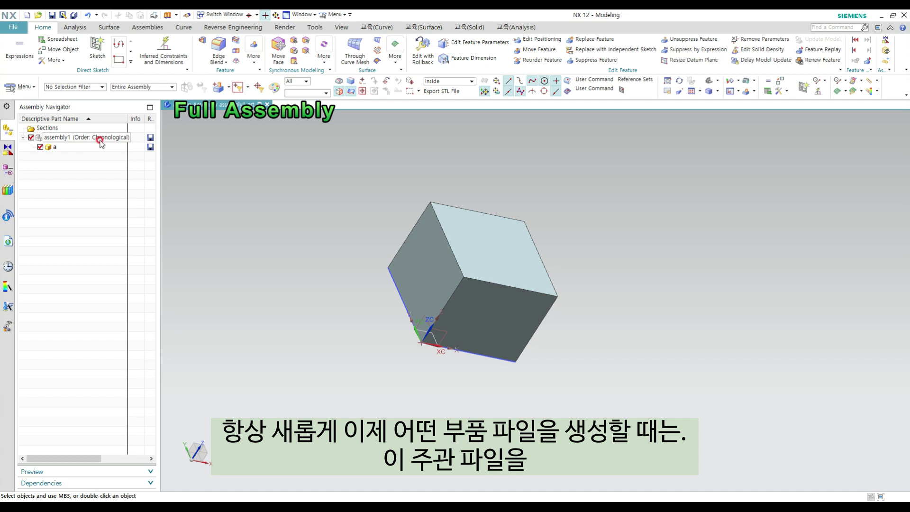
Make assembly1 the work part and create a new component from the Model template, with file name b in the #2 folder
double_click(53, 138)
click(113, 150)
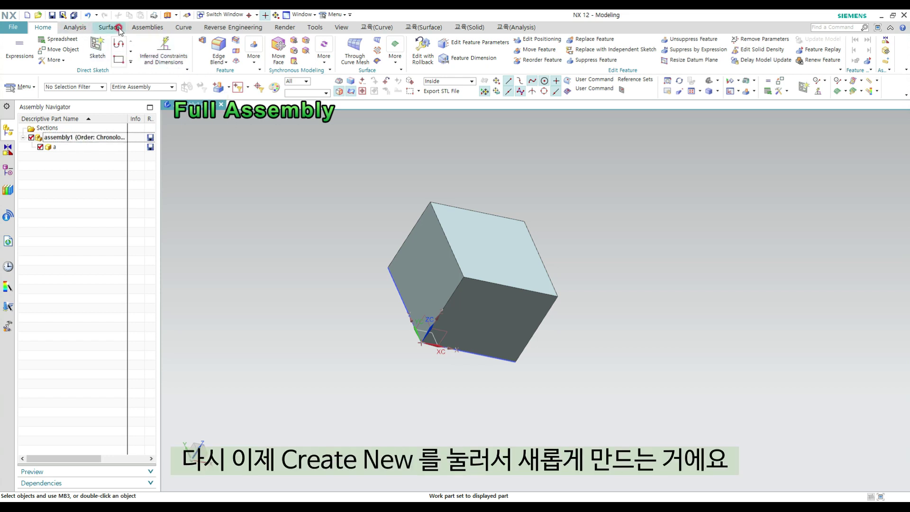
click(157, 29)
click(144, 51)
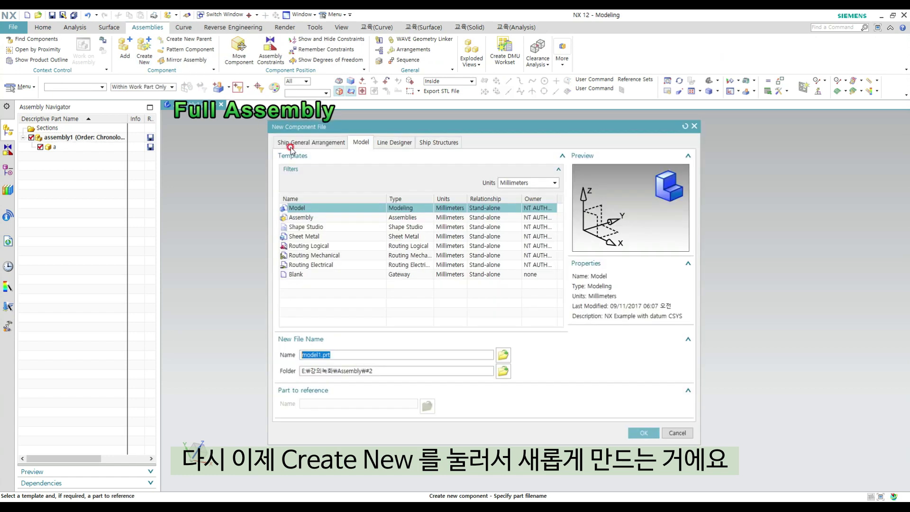
click(312, 211)
click(503, 354)
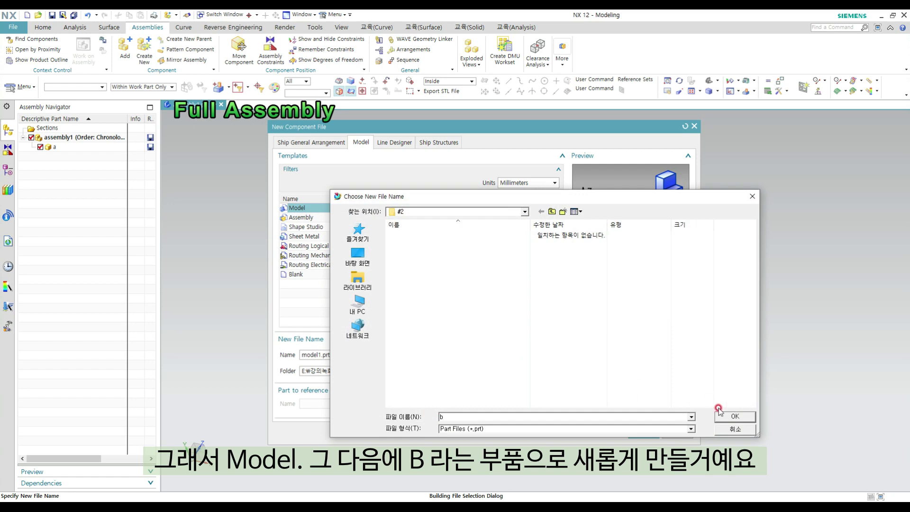
click(734, 416)
click(635, 433)
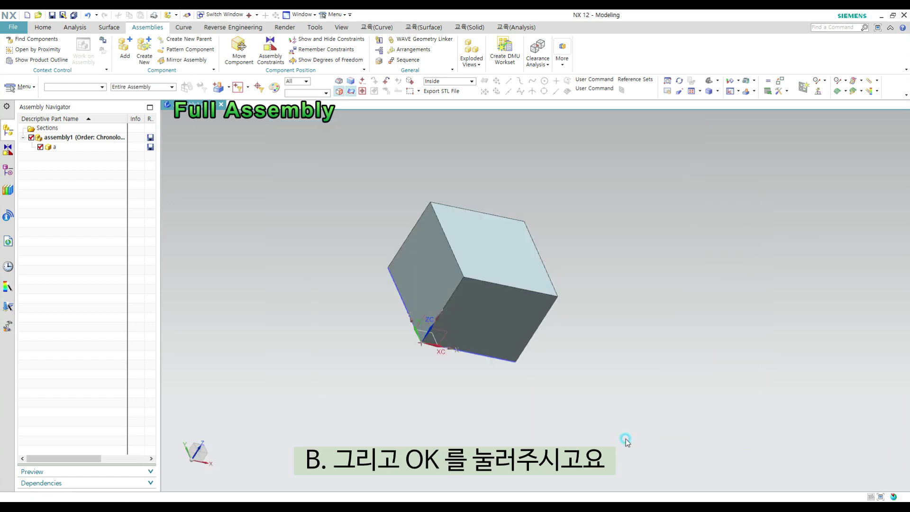
click(735, 260)
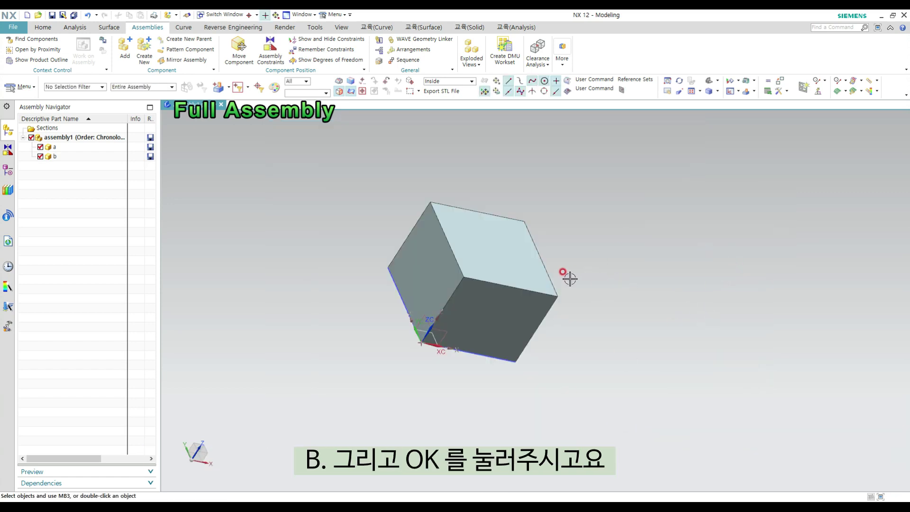
Make component b the work part
double_click(55, 157)
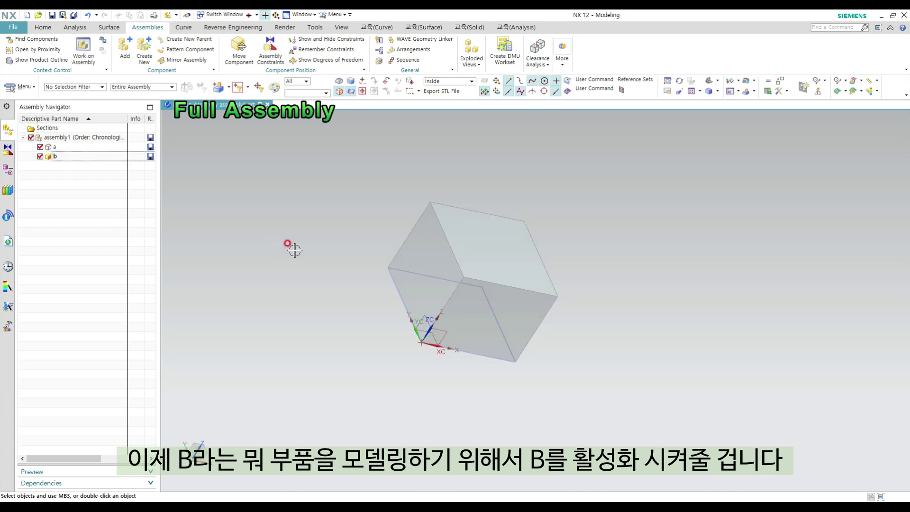
middle_drag(295, 250, 351, 232)
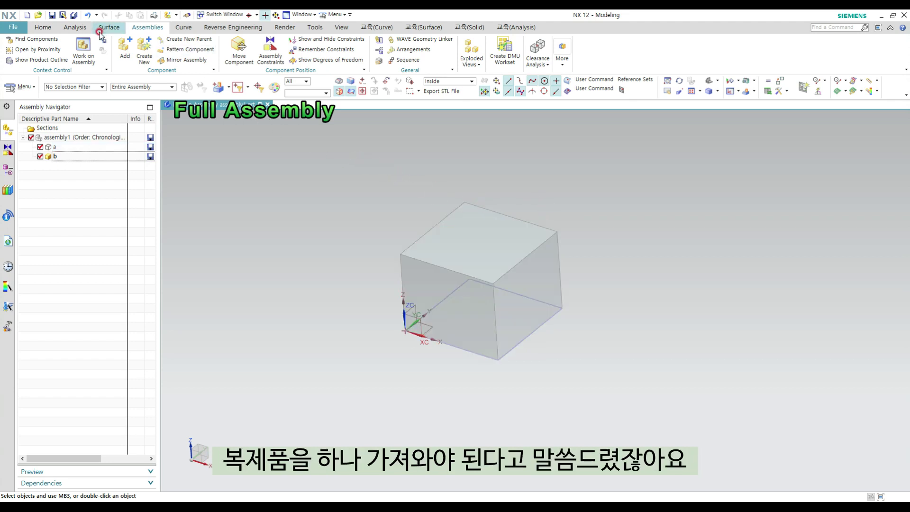
click(43, 27)
click(97, 48)
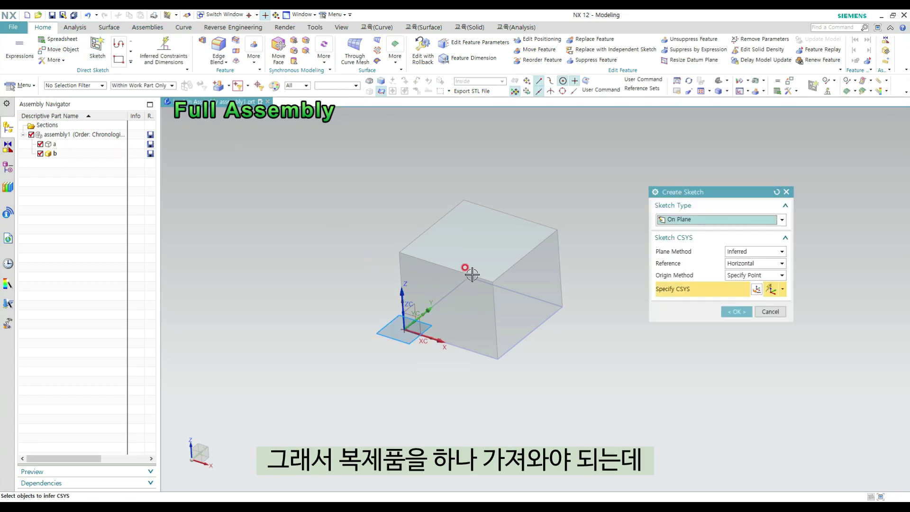
key(Escape)
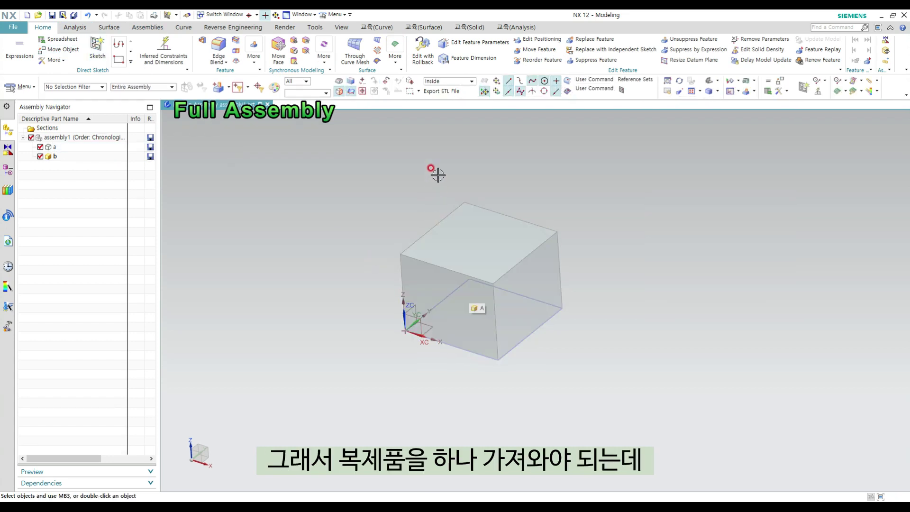
Copy component a's block into component b with the WAVE Geometry Linker, using the Body type
click(148, 27)
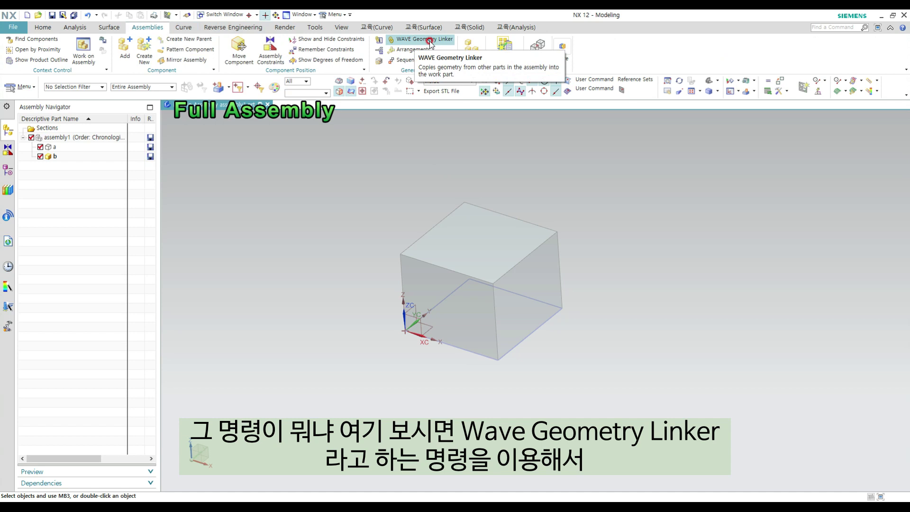
click(429, 40)
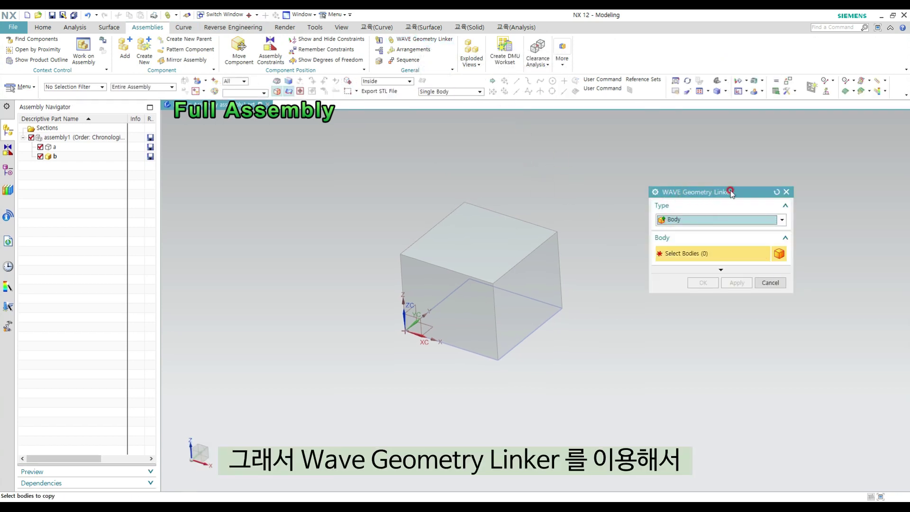
click(695, 220)
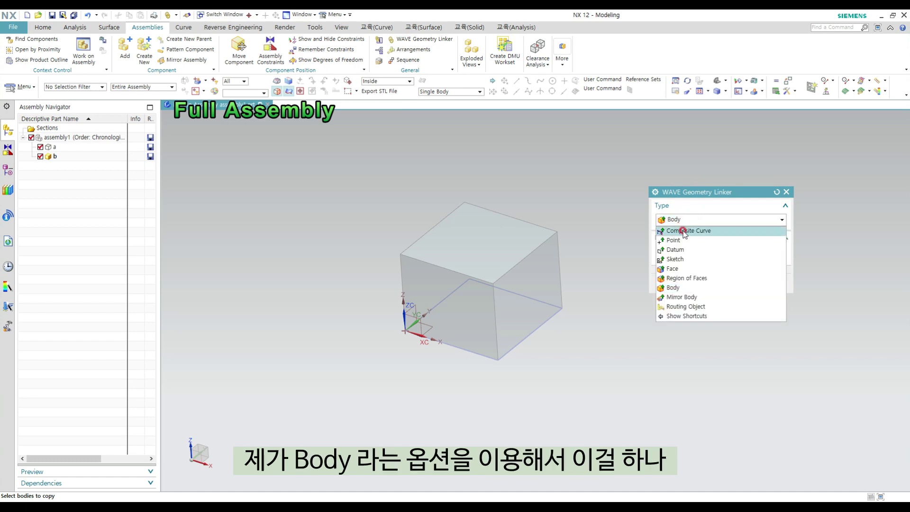
click(690, 289)
click(491, 270)
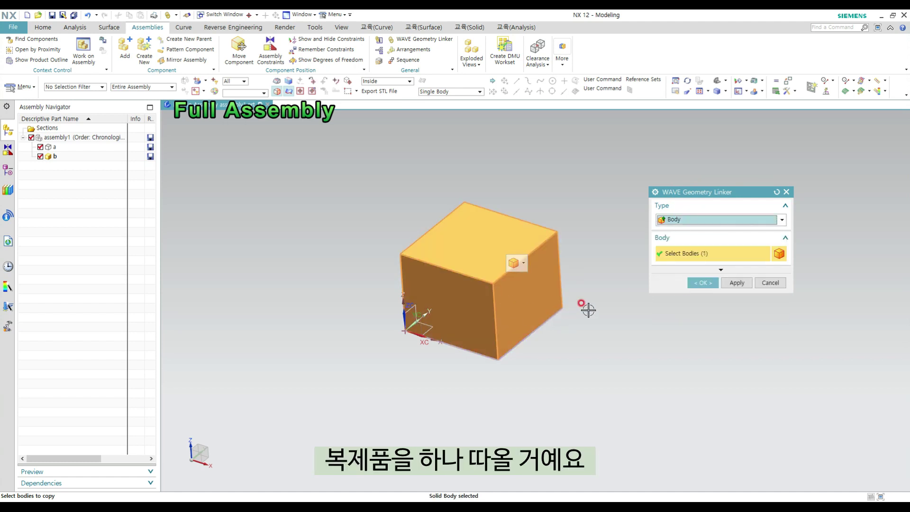
click(700, 283)
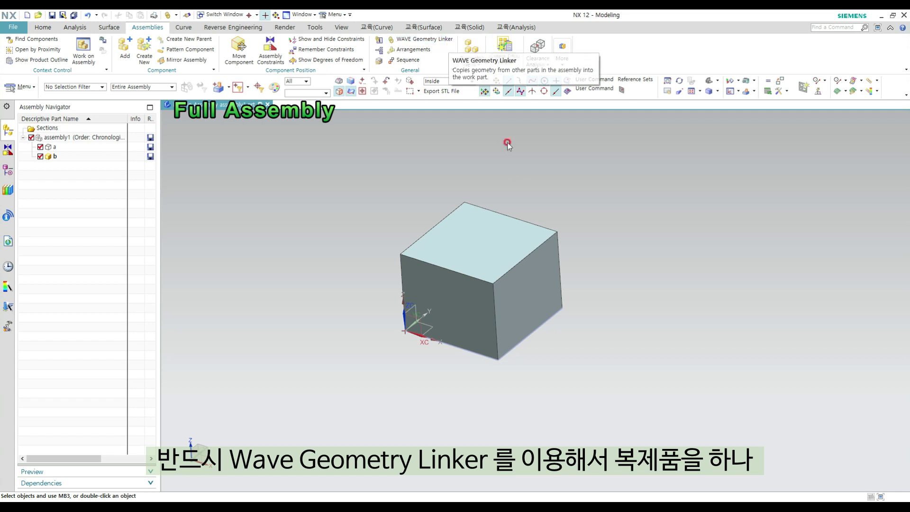
Open a sketch in component b on the linked block's front face
middle_drag(487, 252, 461, 247)
click(43, 27)
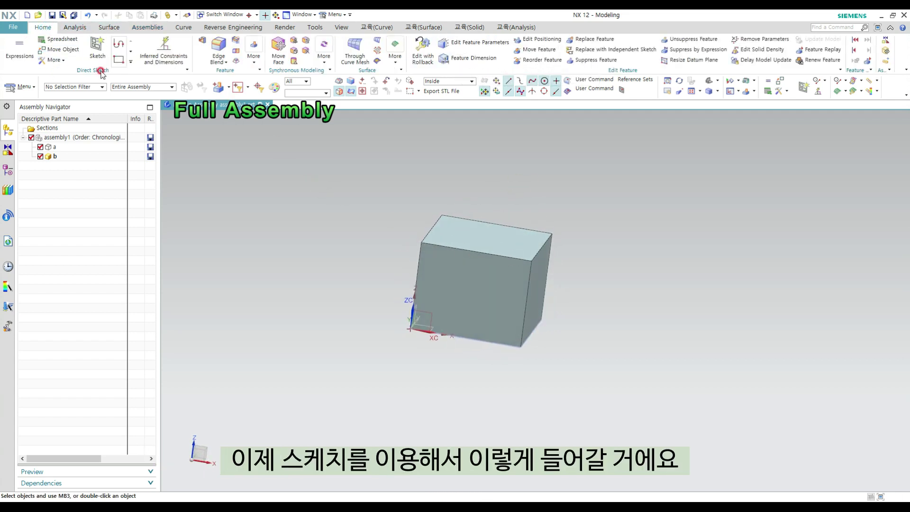
click(97, 47)
click(473, 278)
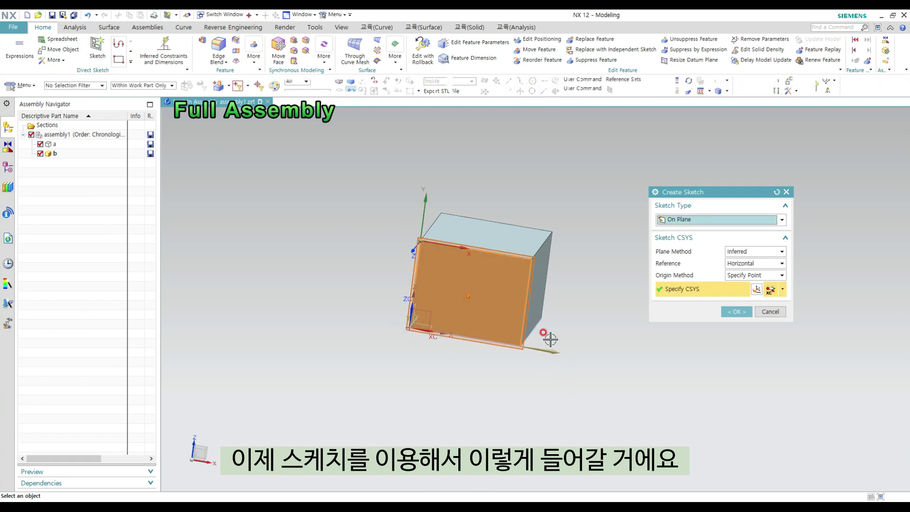
shift+middle_drag(569, 346, 498, 344)
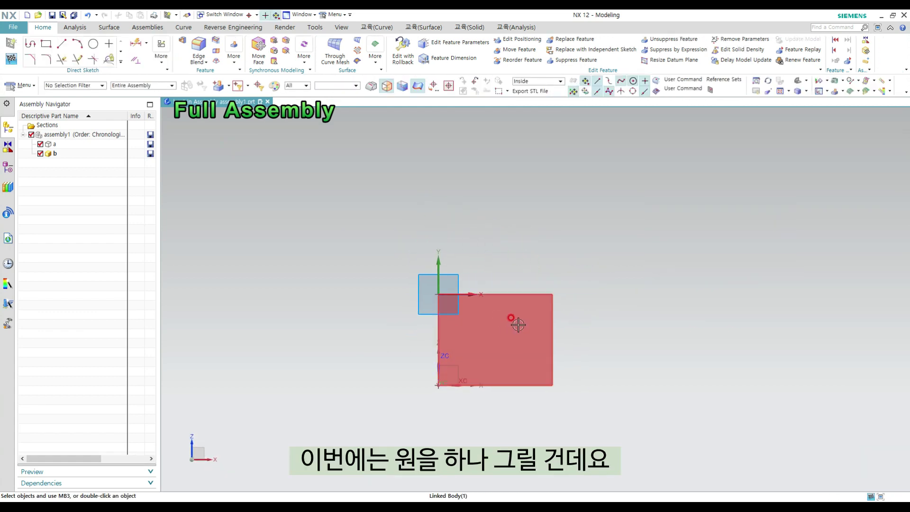
Sketch a circle about 42 mm in diameter in the upper-left part of the block's front face
key(o)
click(476, 326)
click(483, 346)
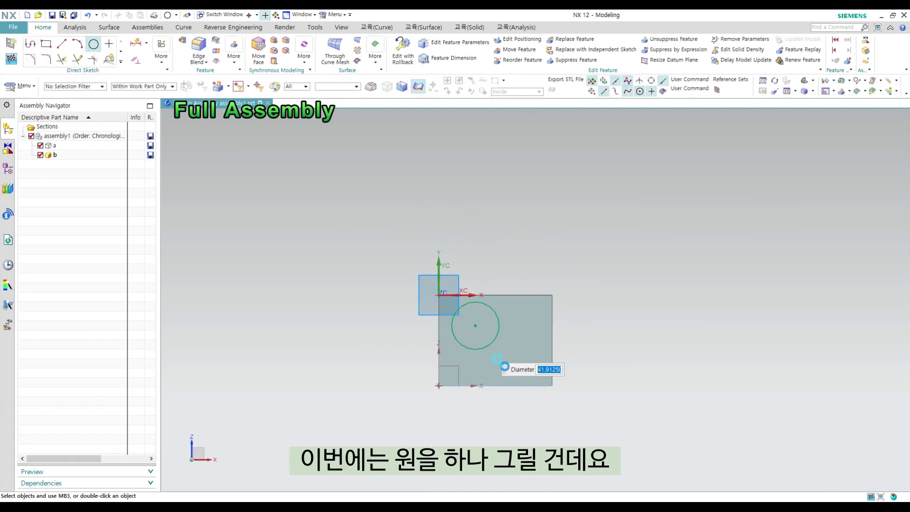
key(Escape)
shift+middle_drag(507, 341, 468, 323)
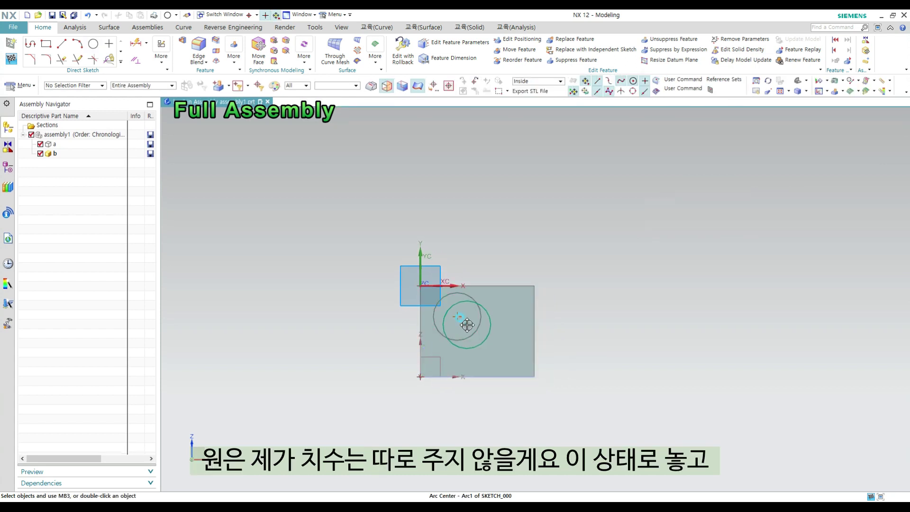
scroll(481, 274, up, 1)
key(ctrl+q)
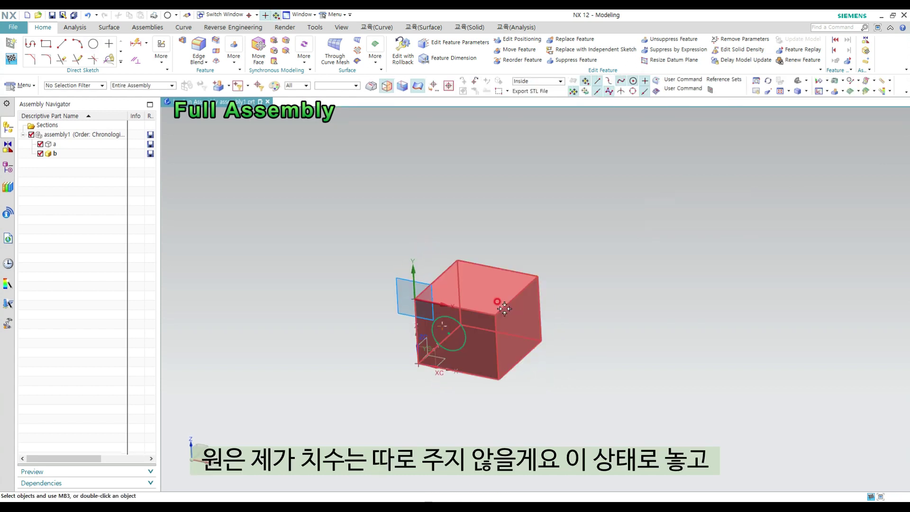
Set the circle's extrusion to start at -16 mm inside the block and end at 80 mm outward
key(x)
middle_drag(530, 286, 455, 338)
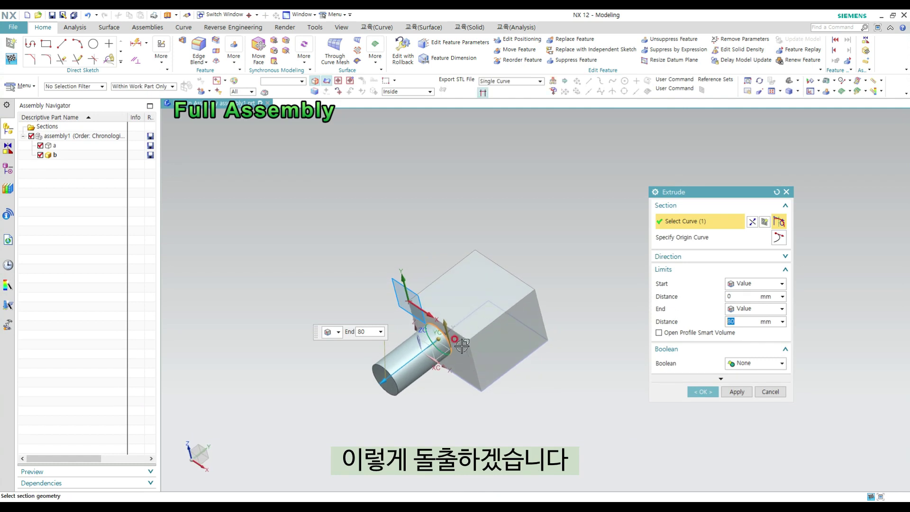
scroll(435, 333, down, 3)
mouse_move(444, 339)
mouse_down()
mouse_move(452, 324)
mouse_move(453, 341)
mouse_move(472, 294)
mouse_up()
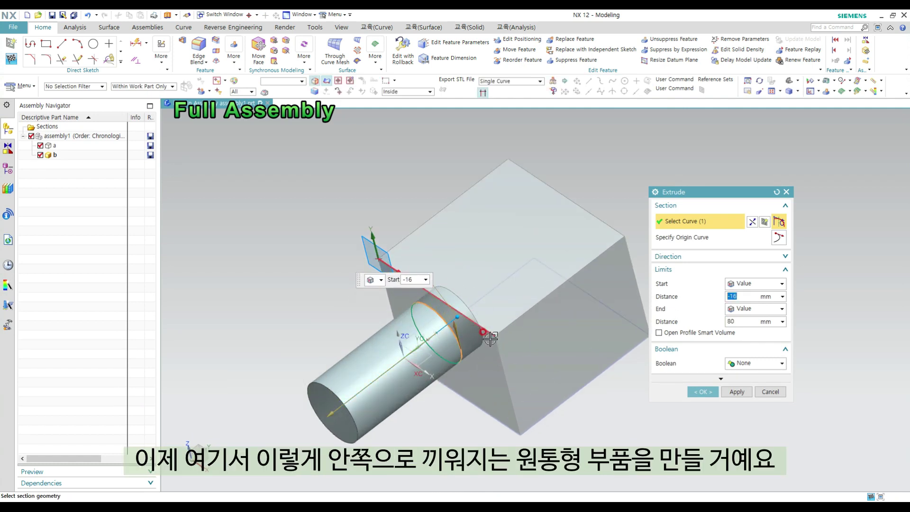
scroll(441, 322, up, 1)
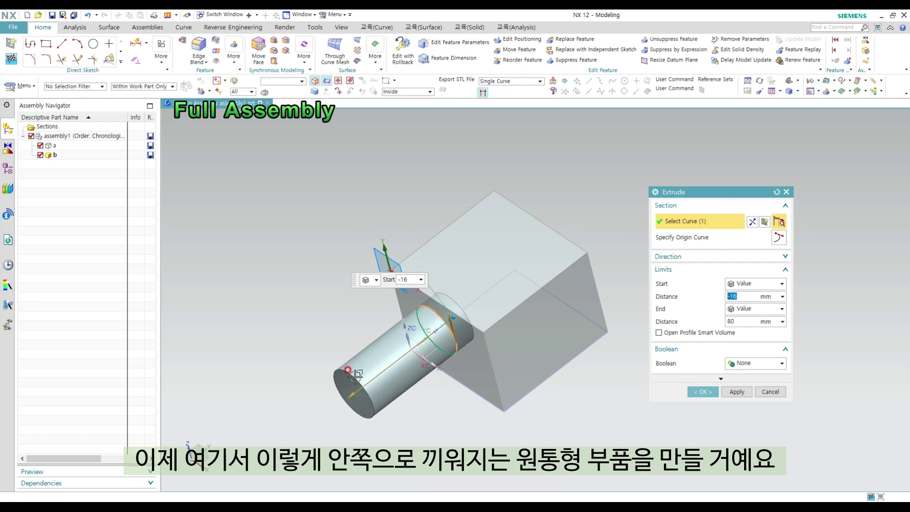
shift+middle_drag(492, 335, 496, 278)
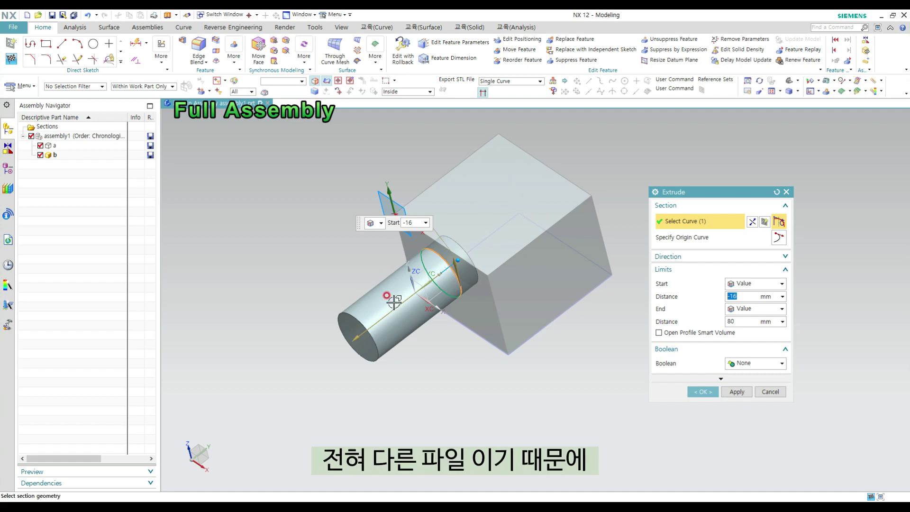
Try the Subtract Boolean option for the cylinder against the linked block
click(757, 364)
click(746, 393)
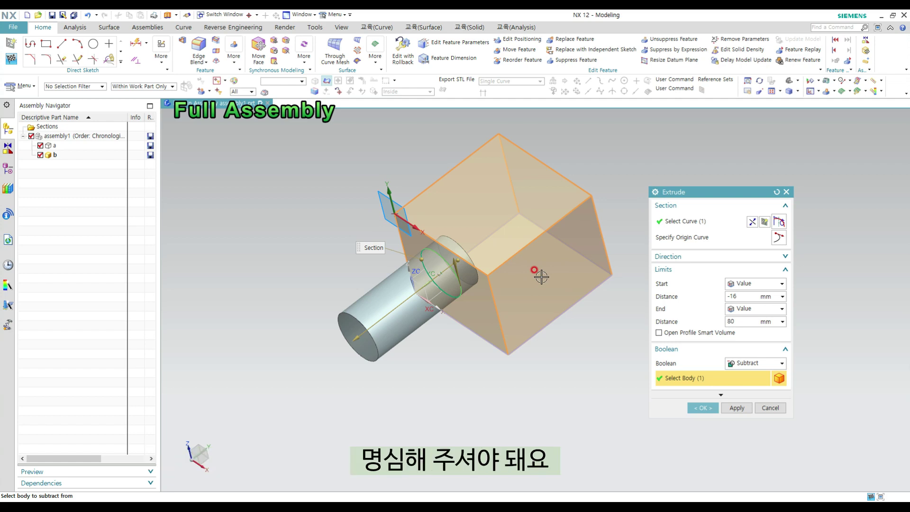
Set the extrusion's Boolean to None and create the cylinder as a separate body
click(756, 363)
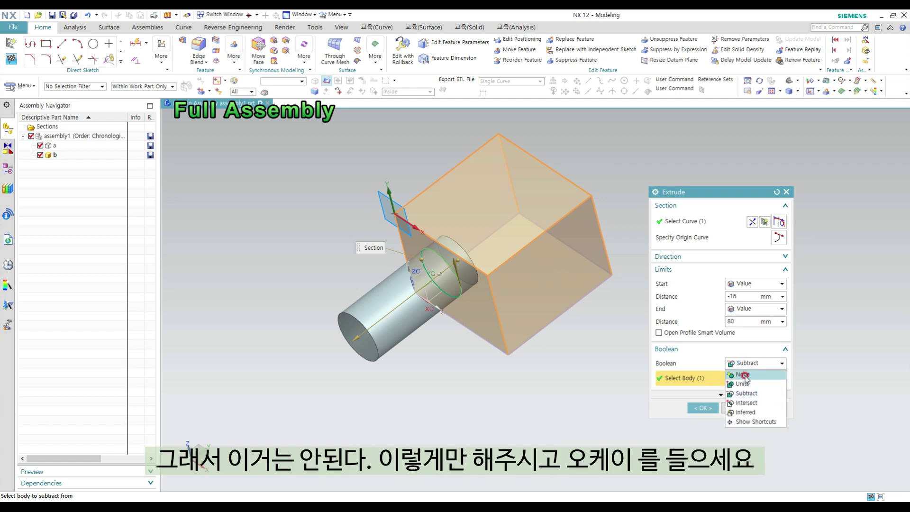
click(746, 375)
shift+middle_drag(582, 334, 503, 289)
click(703, 391)
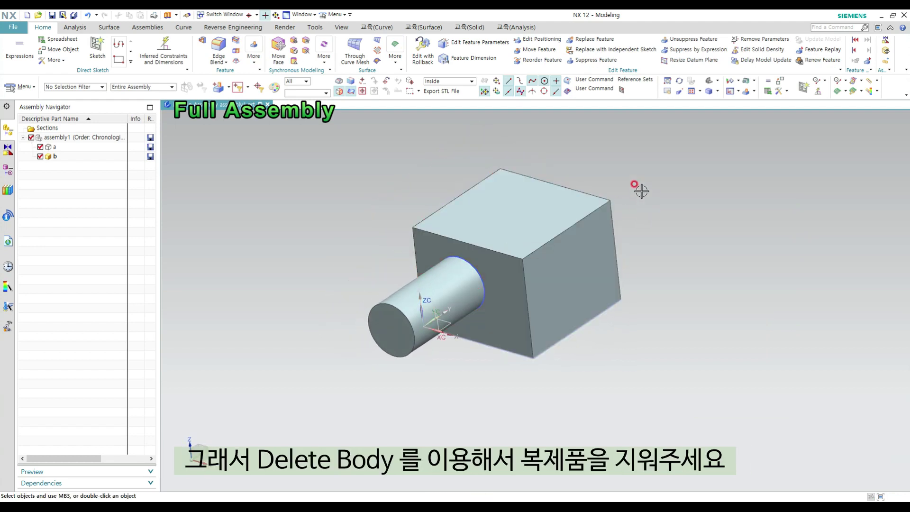
Delete the WAVE-linked block copy from component b with Delete Body, keeping the cylinder
click(469, 27)
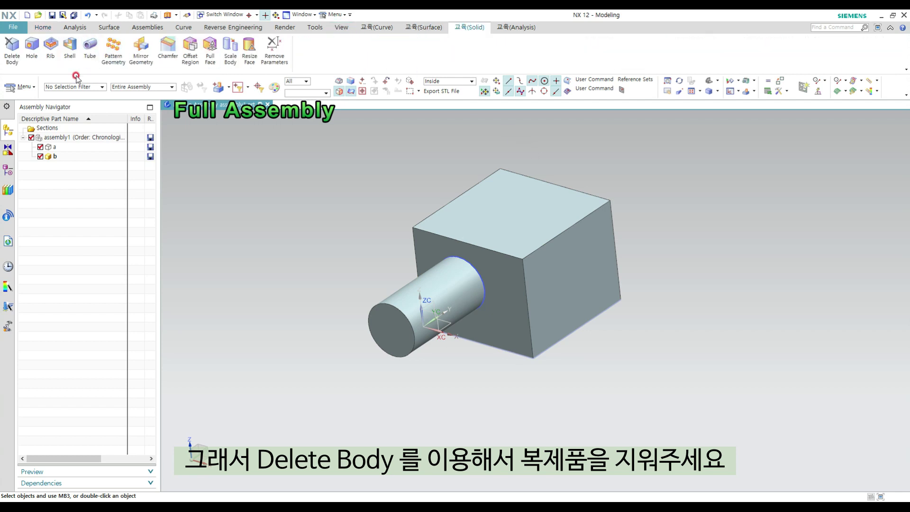
click(11, 47)
click(522, 208)
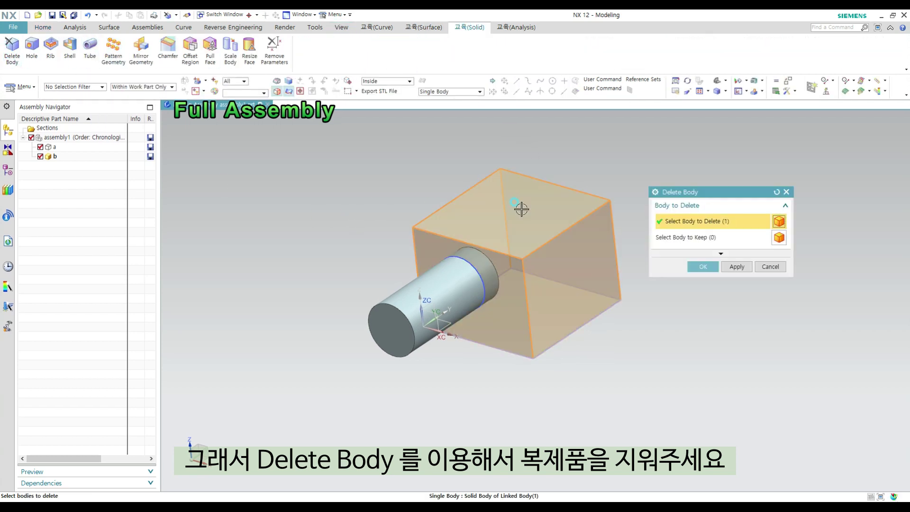
click(702, 265)
shift+middle_drag(603, 273, 577, 278)
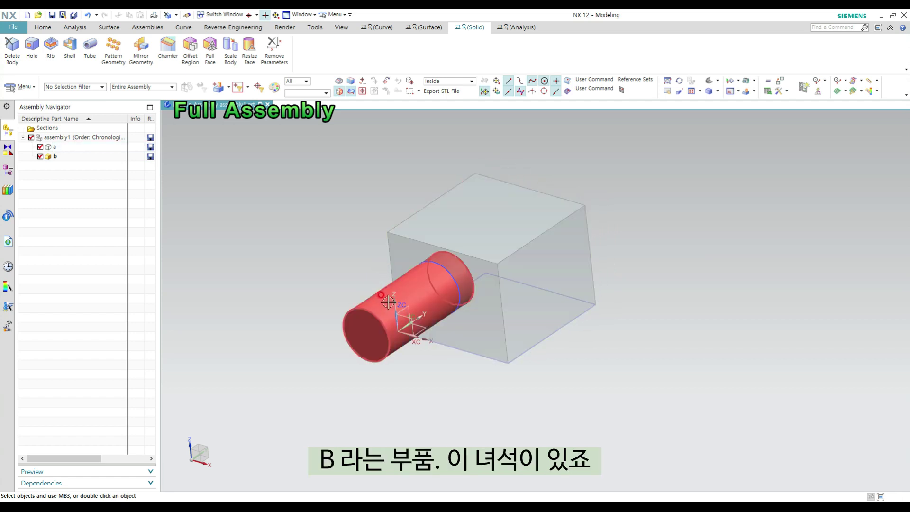
shift+middle_drag(521, 300, 513, 292)
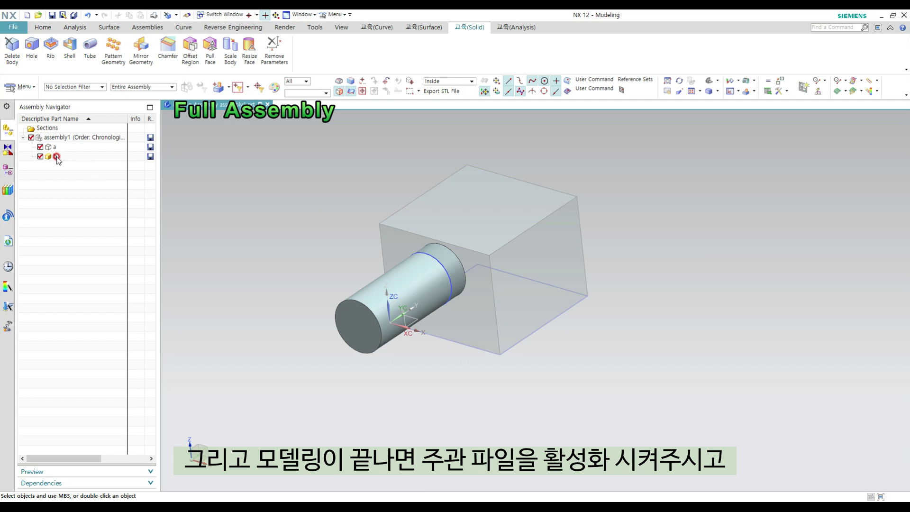
Make the top-level assembly1 the work part
double_click(59, 138)
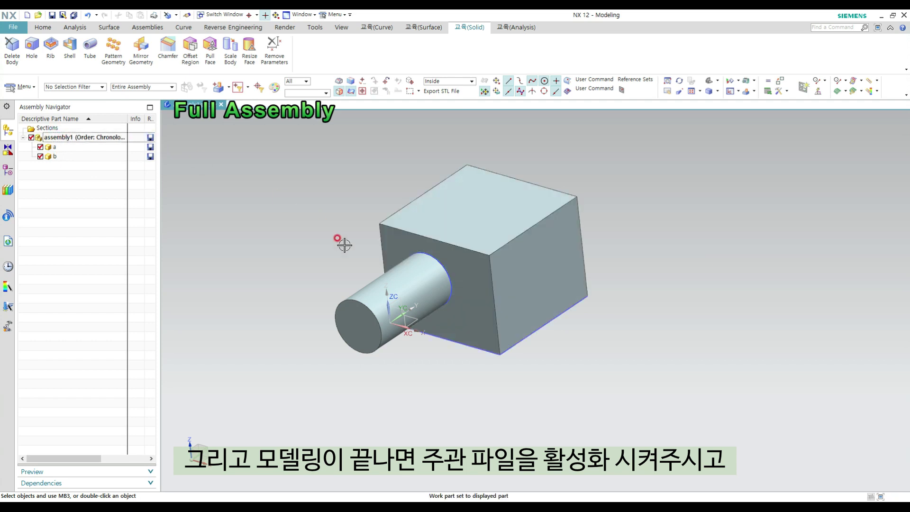
middle_drag(461, 250, 404, 236)
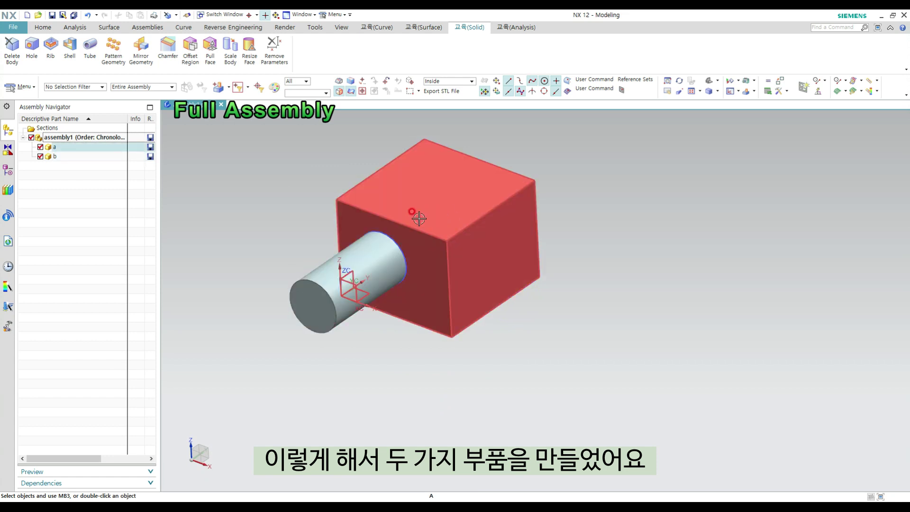
shift+middle_drag(403, 238, 447, 248)
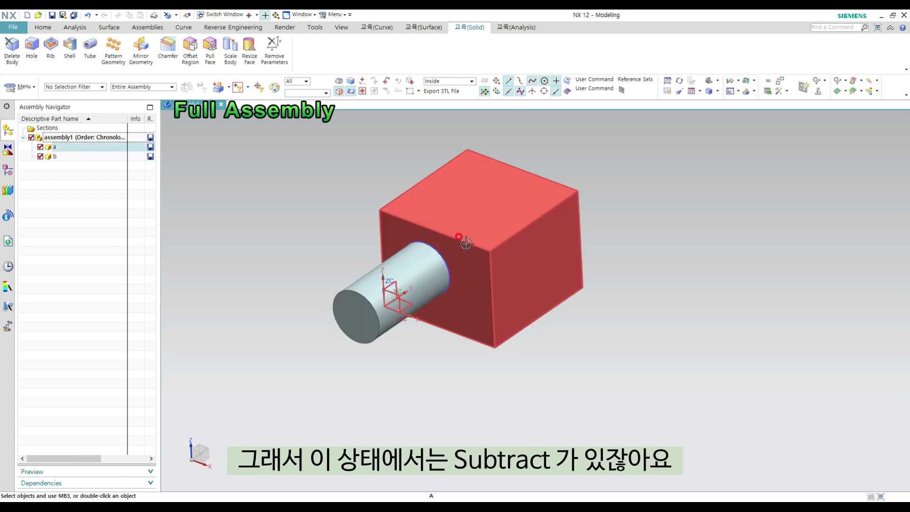
shift+middle_drag(496, 220, 482, 233)
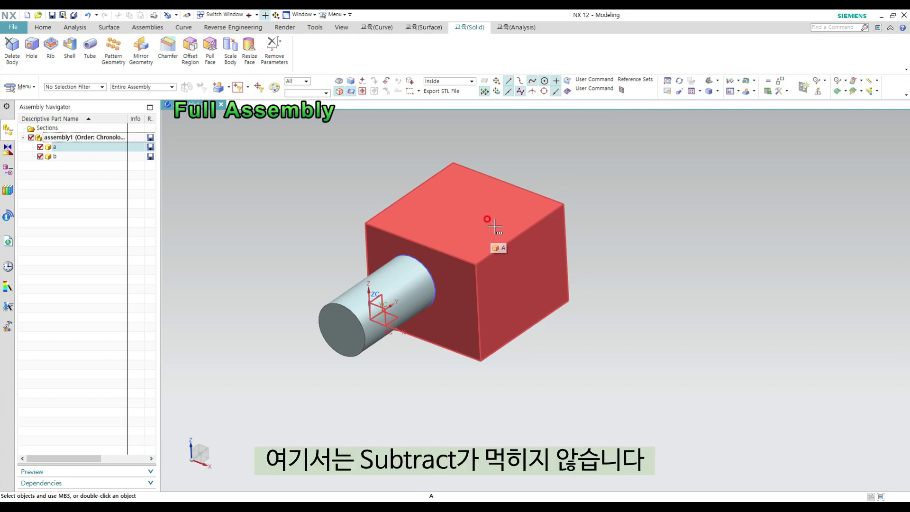
key(ctrl+shift+s)
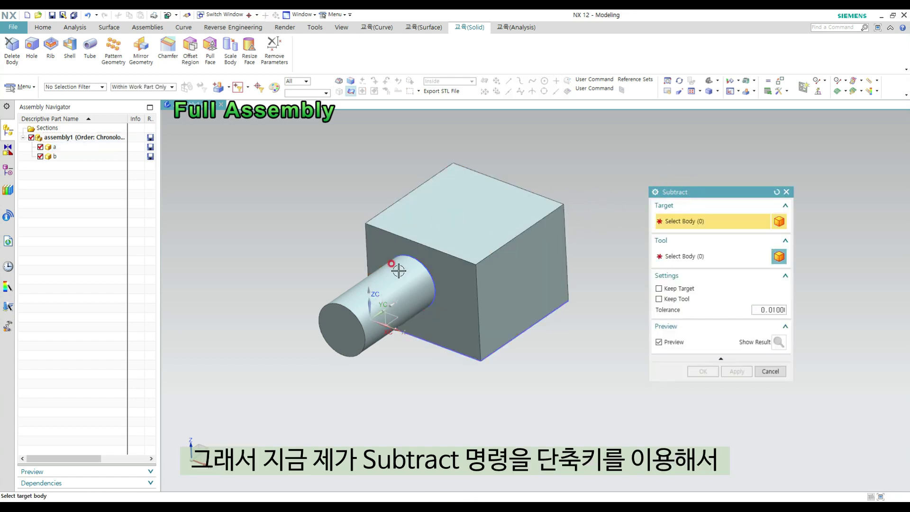
drag(682, 193, 625, 157)
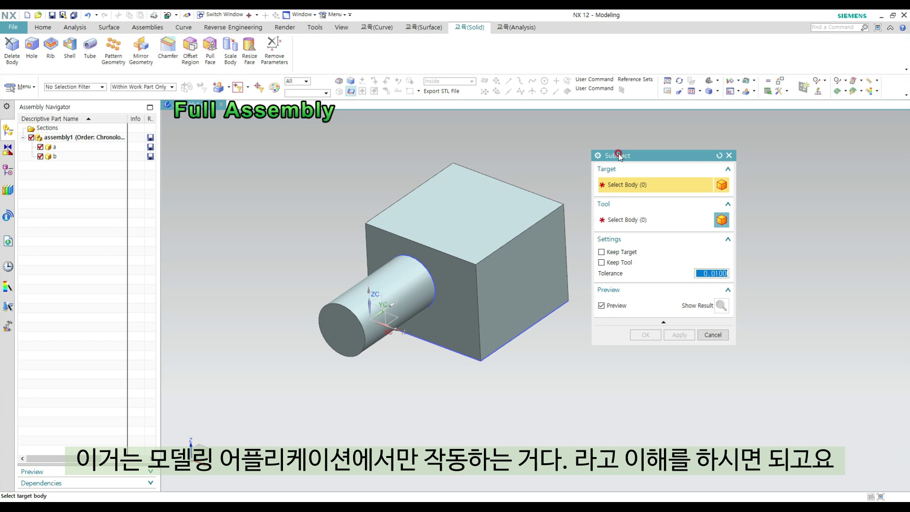
key(Escape)
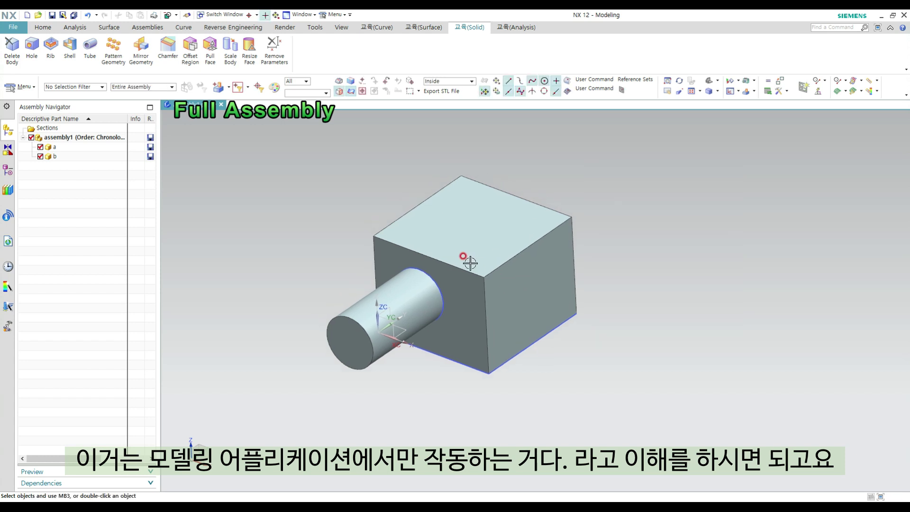
click(479, 238)
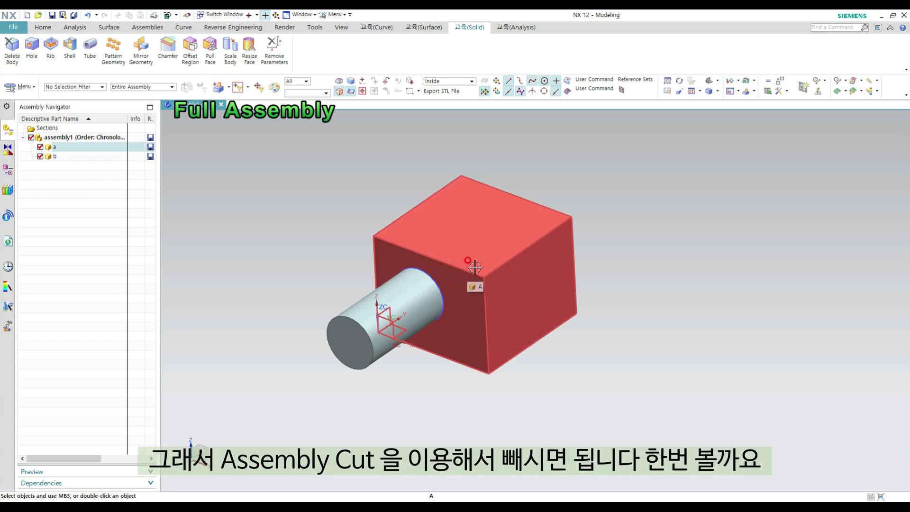
Search for the Assembly Cut command and cut block a with the cylinder of component b as the tool body
click(828, 27)
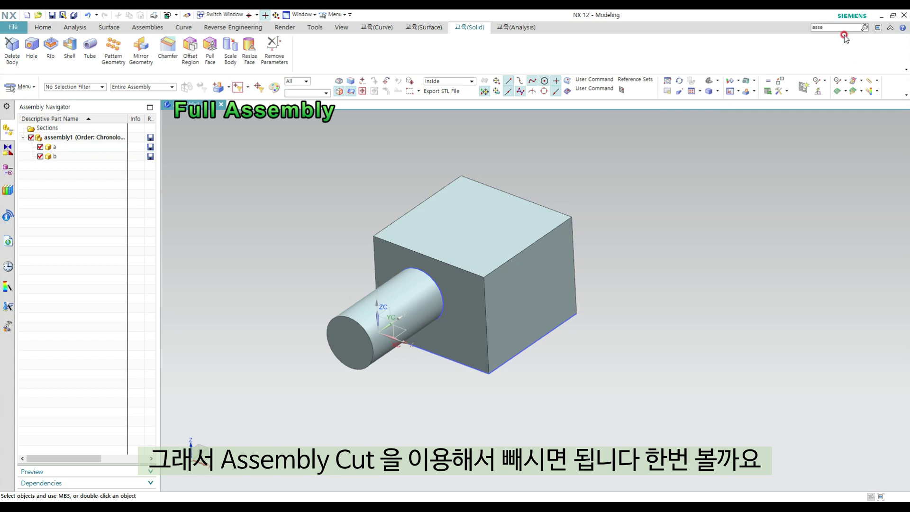
text(assembly cut)
key(Return)
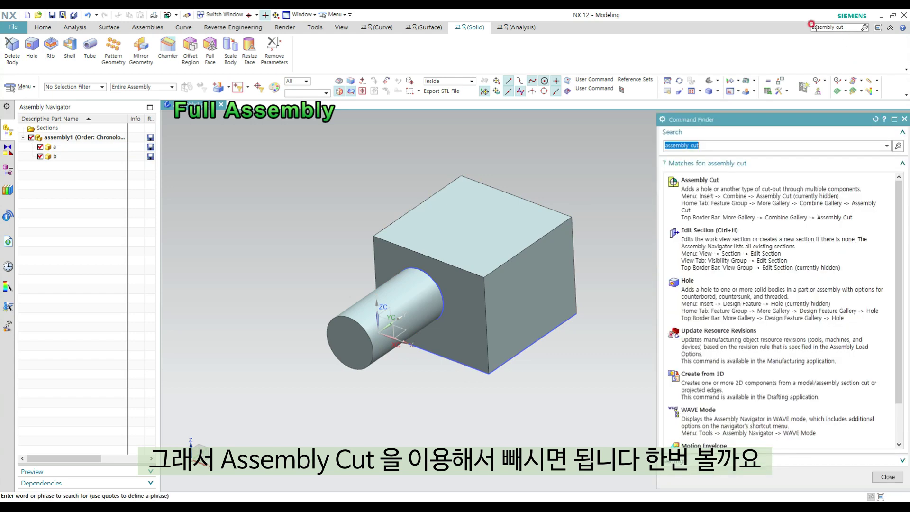
mouse_move(700, 176)
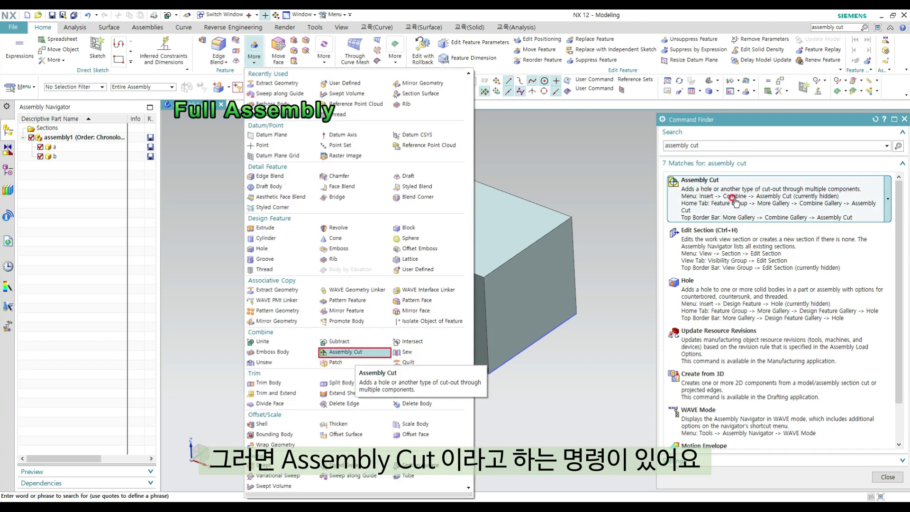
click(716, 196)
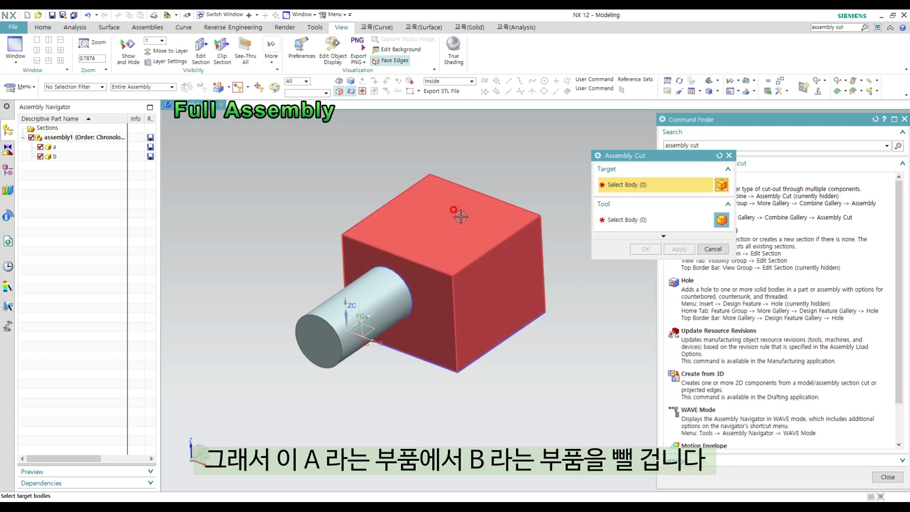
click(484, 265)
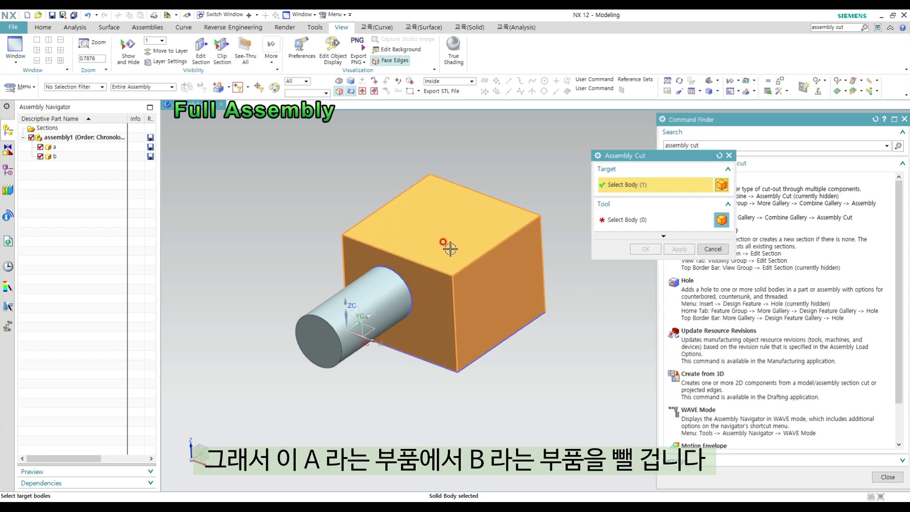
click(651, 225)
click(381, 293)
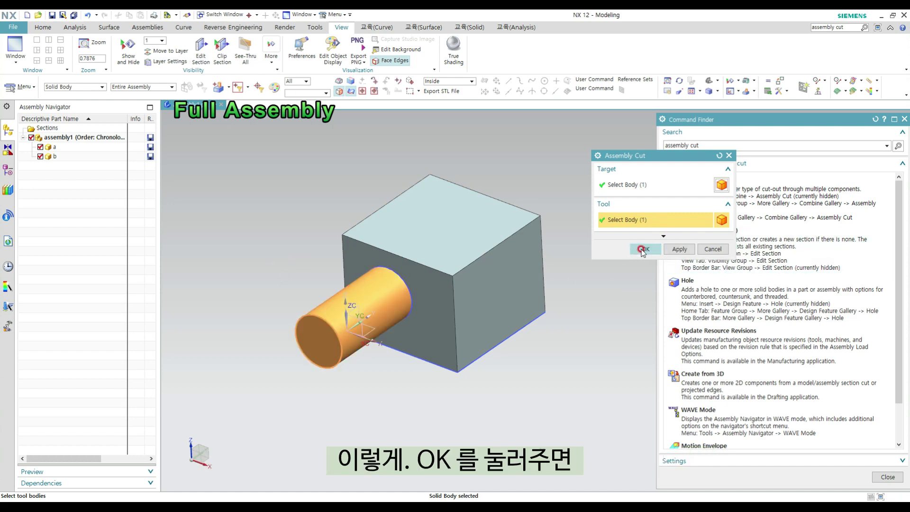
click(643, 250)
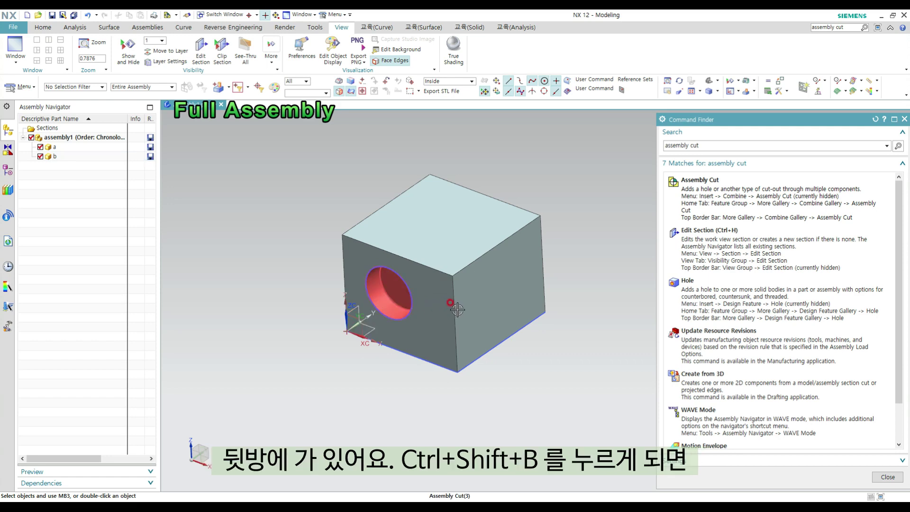
Swap to the hidden objects and bring the cylinder of component b back into view together with the cut block
key(ctrl+shift+b)
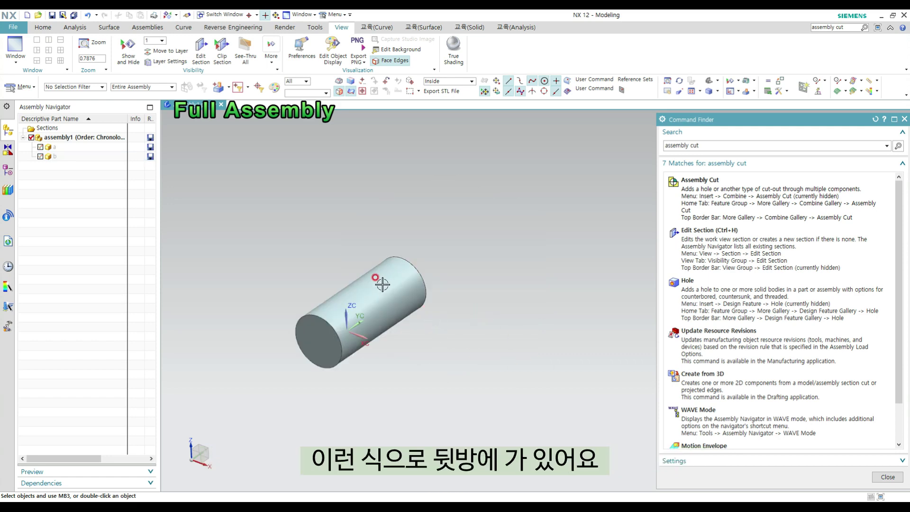
click(55, 159)
key(ctrl+b)
key(ctrl+shift+b)
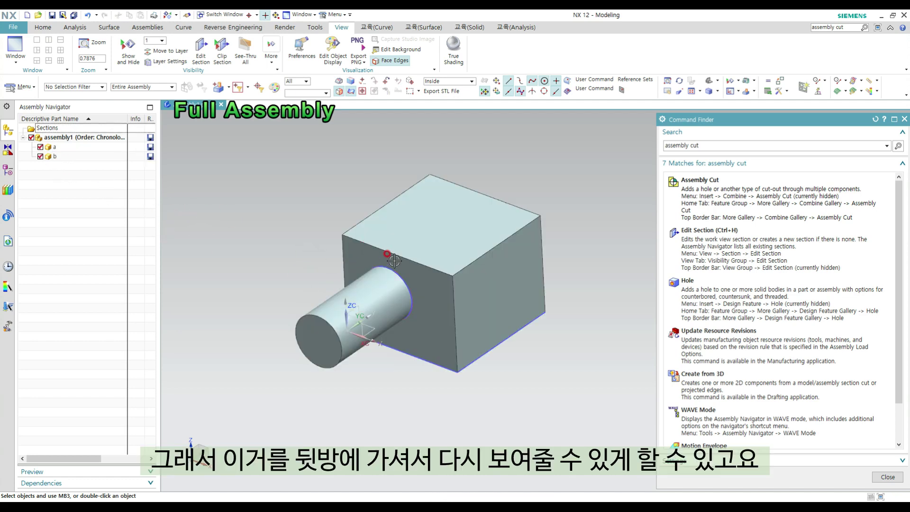
shift+middle_drag(409, 304, 395, 277)
shift+middle_drag(344, 263, 319, 285)
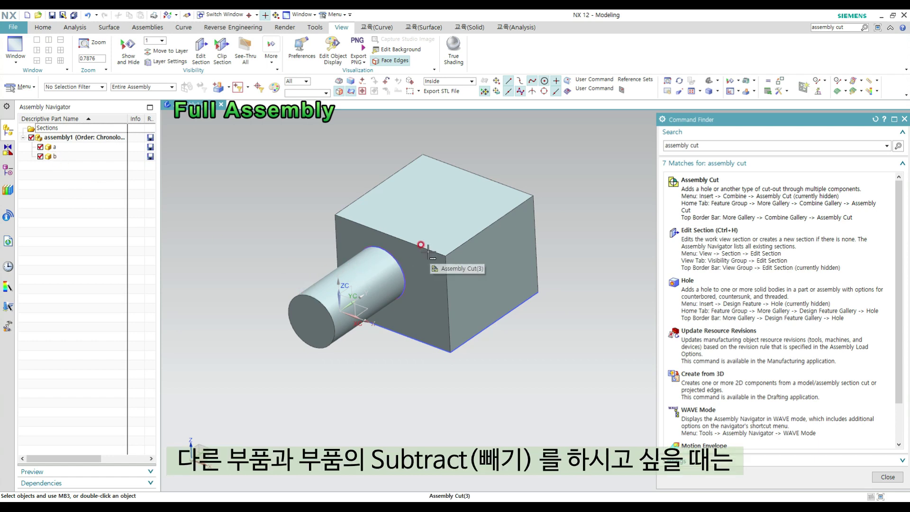
Close the Command Finder results
mouse_move(732, 202)
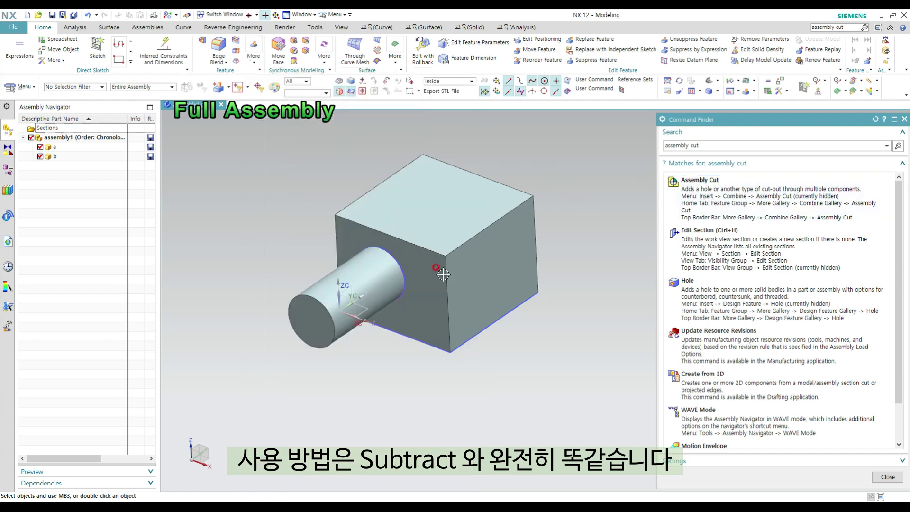
shift+middle_drag(582, 221, 565, 239)
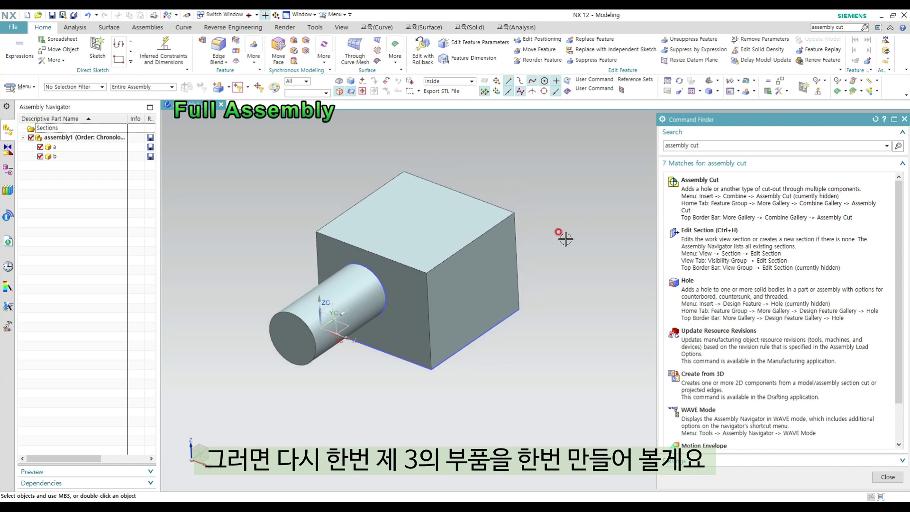
scroll(477, 247, down, 1)
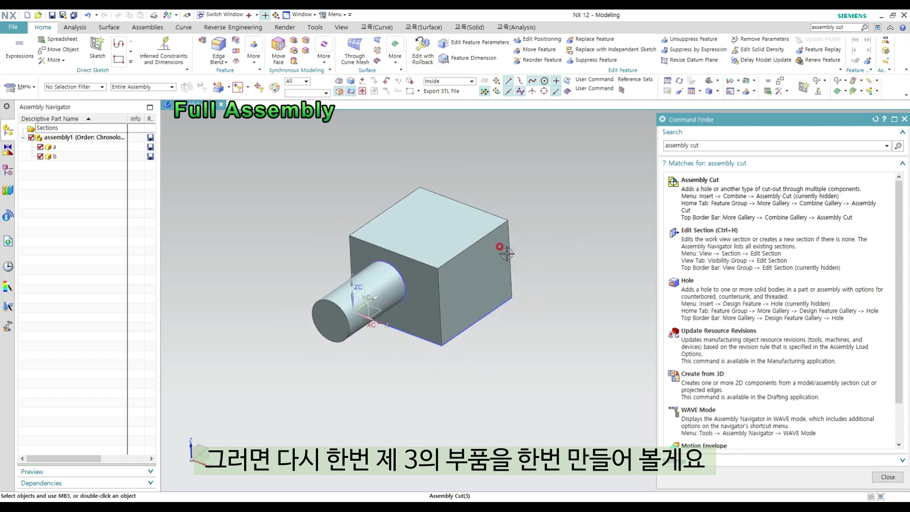
shift+middle_drag(528, 240, 510, 262)
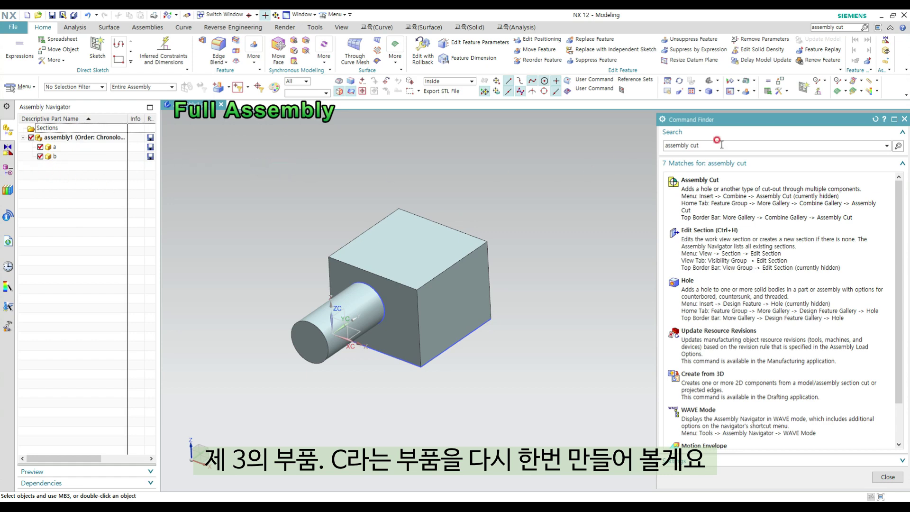
click(904, 119)
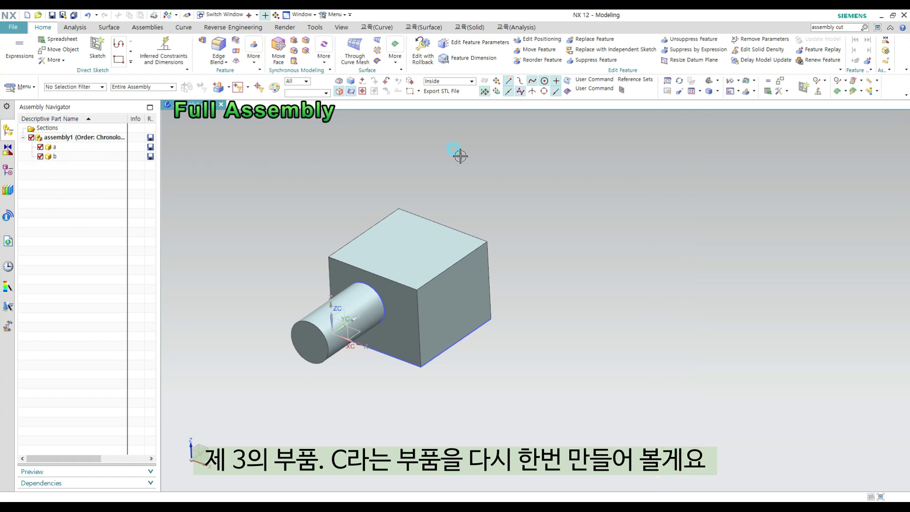
Create a new empty component from the Model template with the file name c in the assembly's folder
click(75, 27)
click(147, 27)
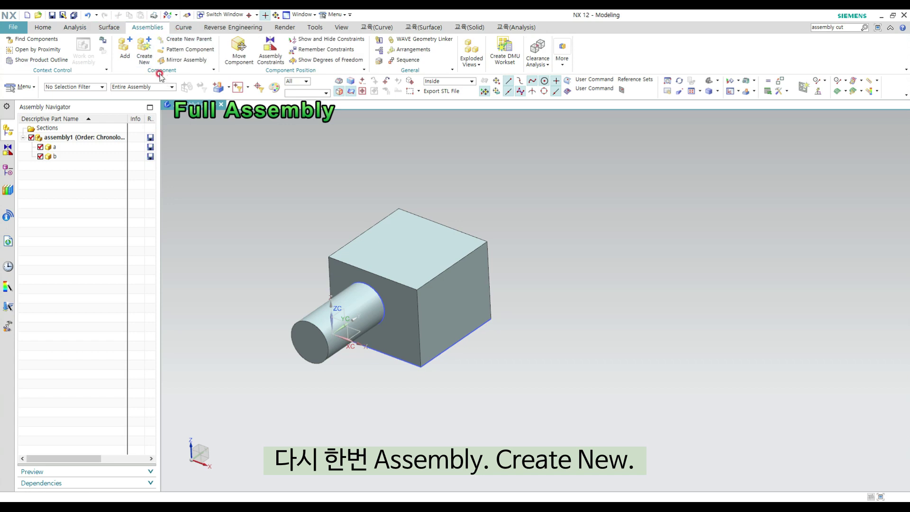
click(144, 50)
click(365, 207)
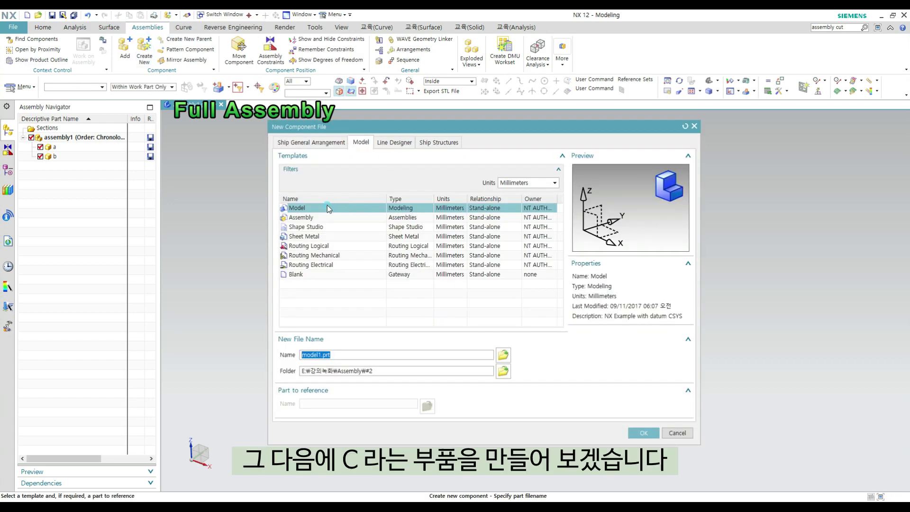
click(503, 354)
text(c)
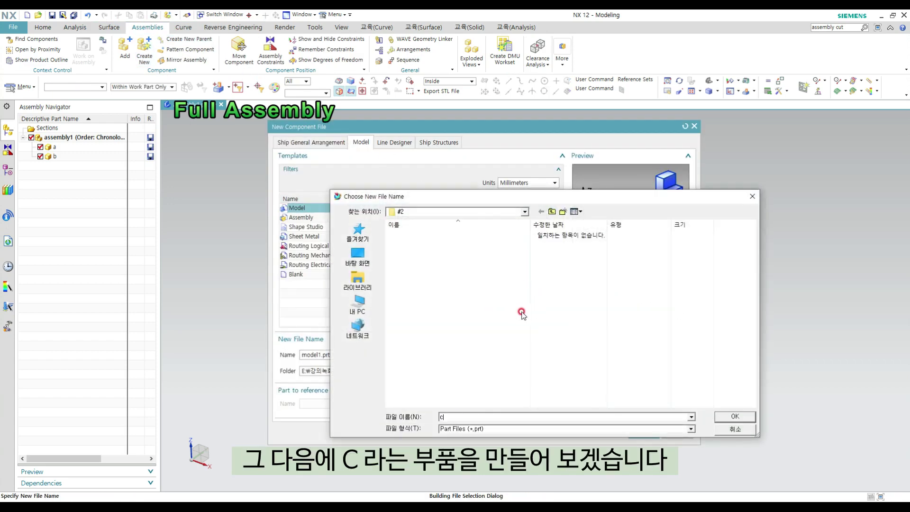
click(732, 417)
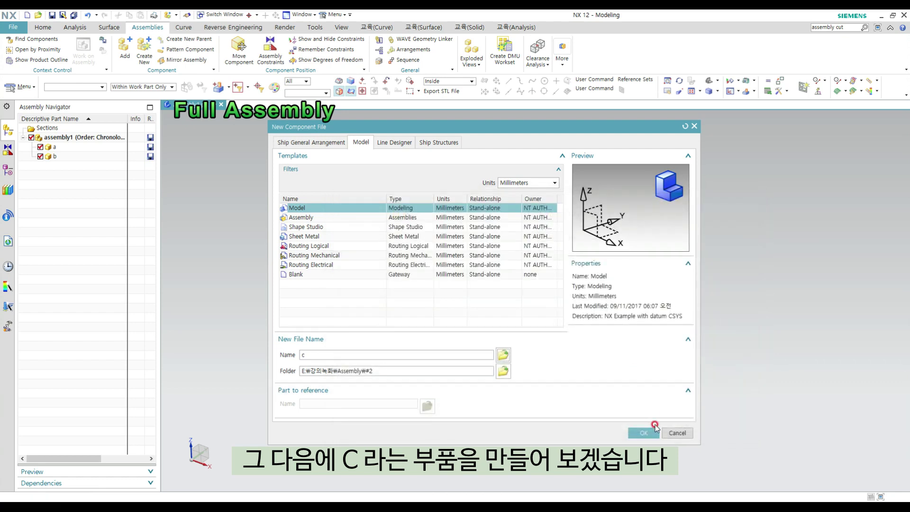
click(300, 207)
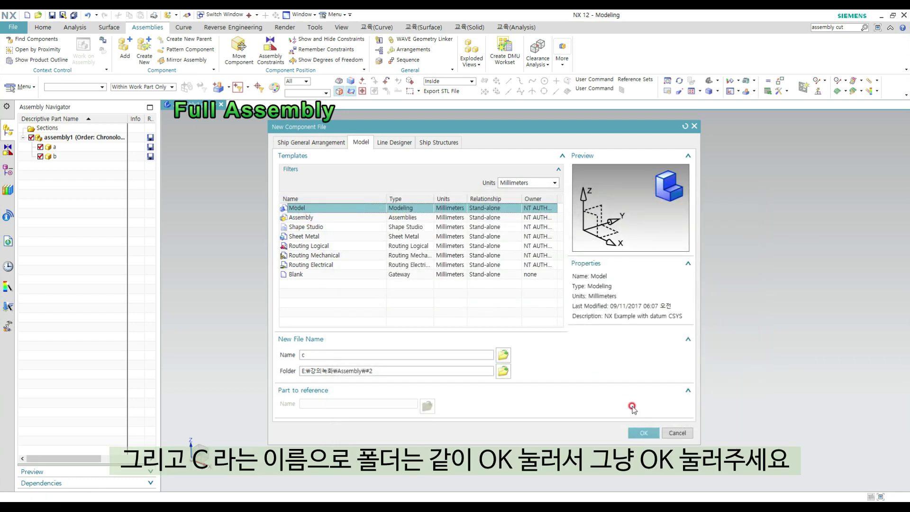
click(316, 353)
click(640, 433)
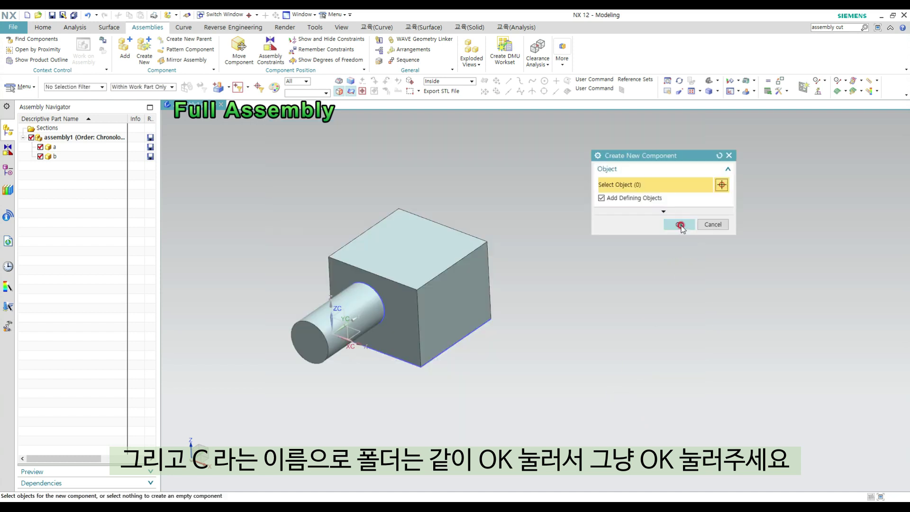
click(680, 224)
Make component c the work part for modeling
click(505, 287)
click(143, 167)
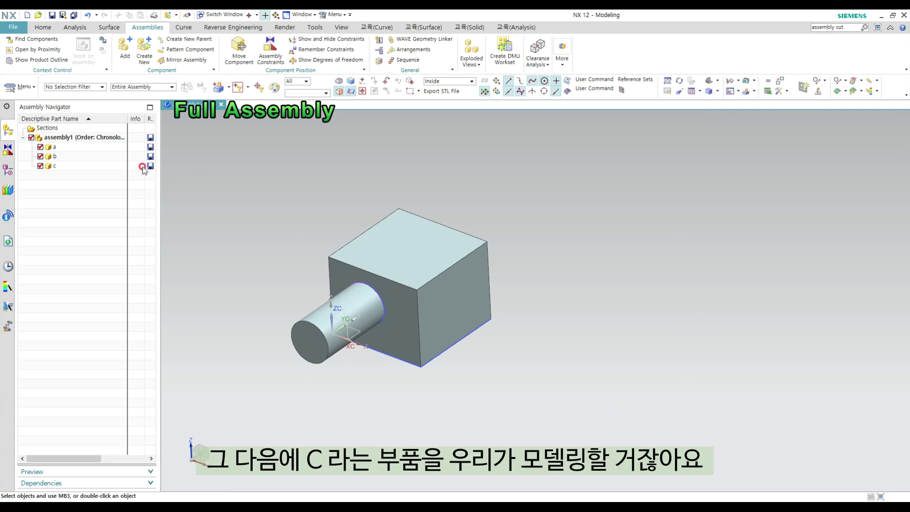
click(56, 167)
double_click(56, 167)
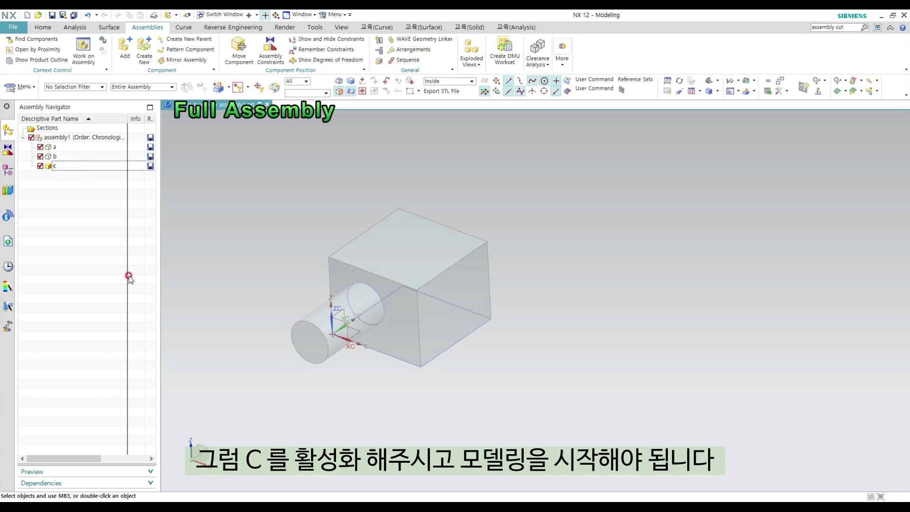
Link the solid body of cylinder b into component c with WAVE Geometry Linker, using the Body type
middle_drag(379, 329, 431, 304)
click(425, 313)
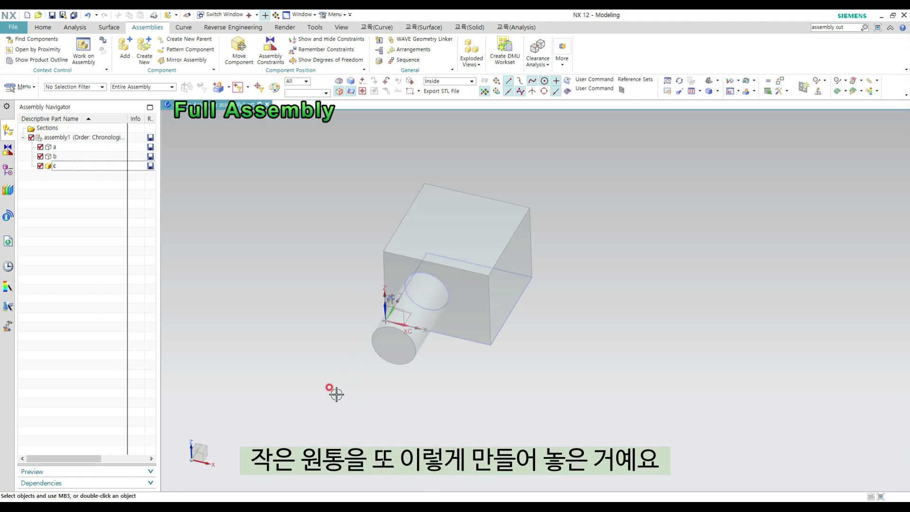
middle_drag(438, 334, 469, 298)
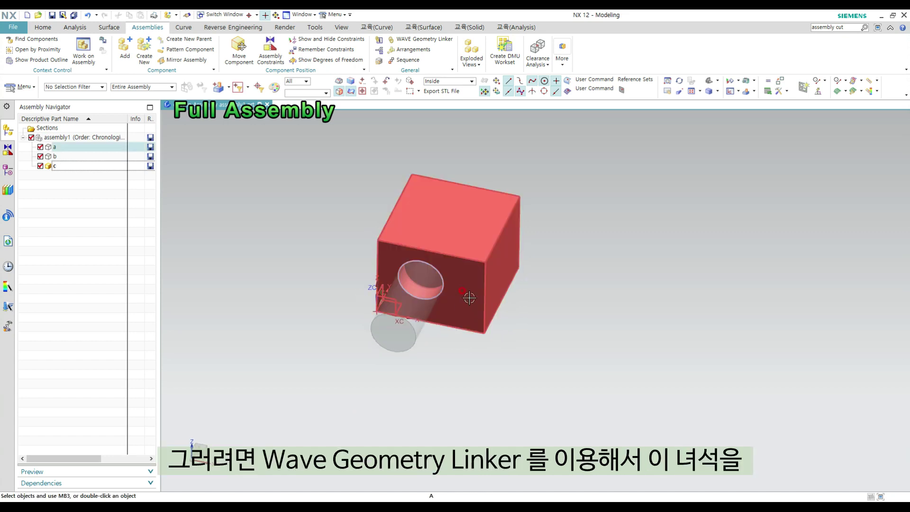
click(422, 33)
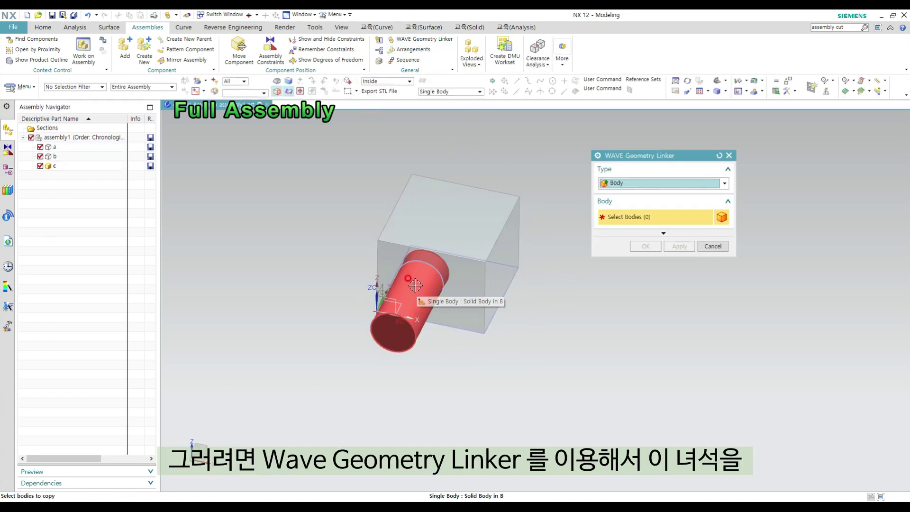
click(615, 180)
click(624, 251)
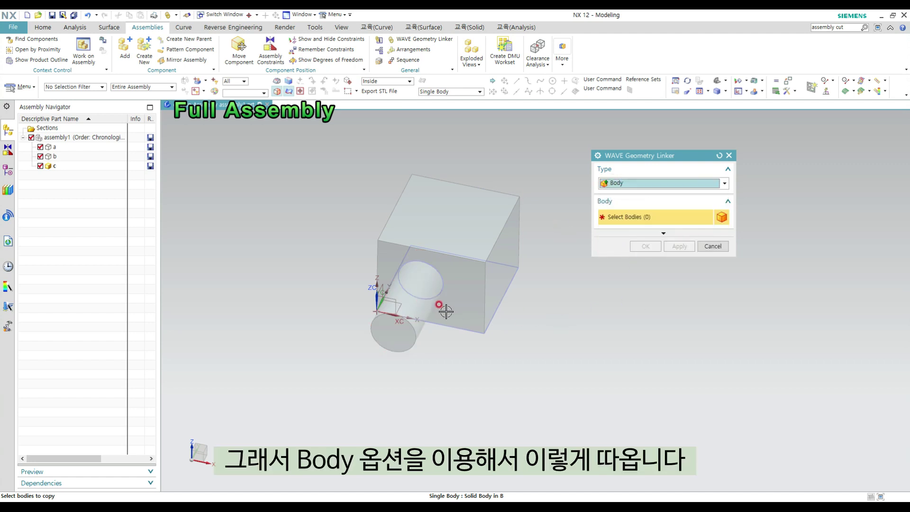
click(408, 300)
click(645, 245)
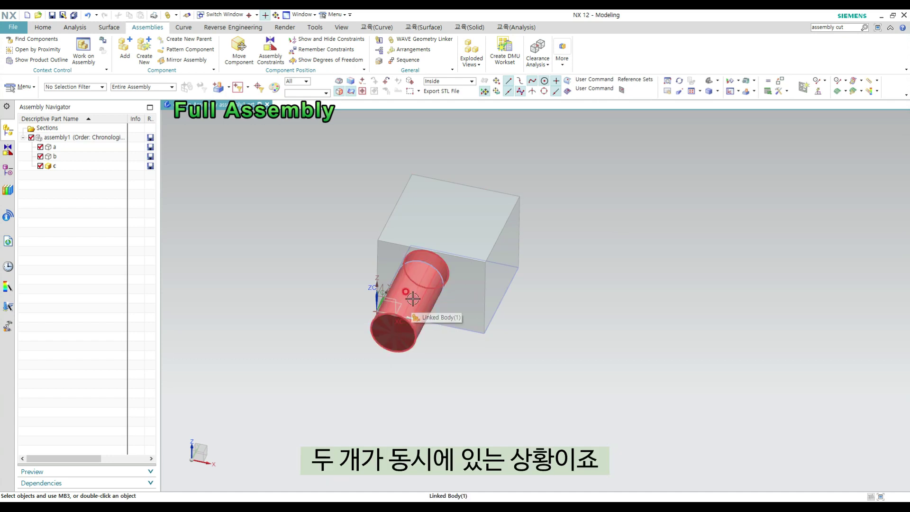
Sketch a circle smaller than the cylinder, centered on the front end face of the linked cylinder, and finish the sketch
shift+middle_drag(471, 323, 471, 309)
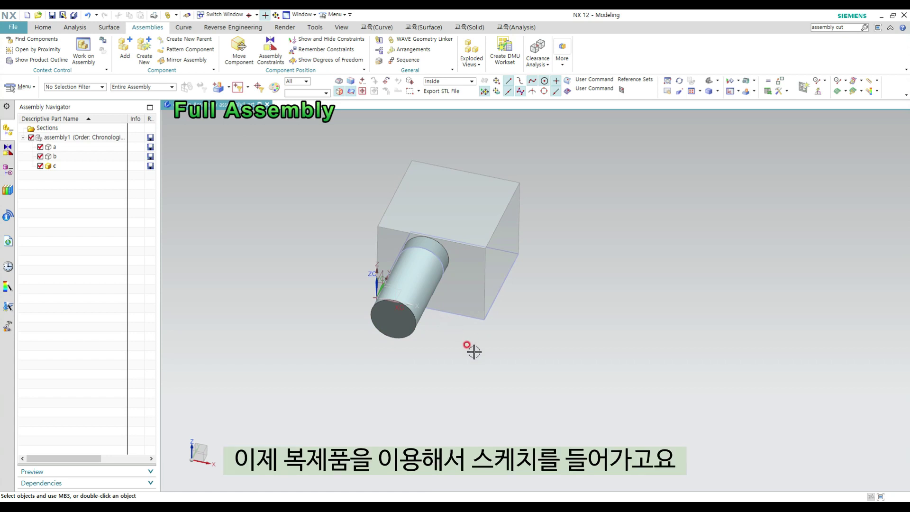
key(s)
click(392, 322)
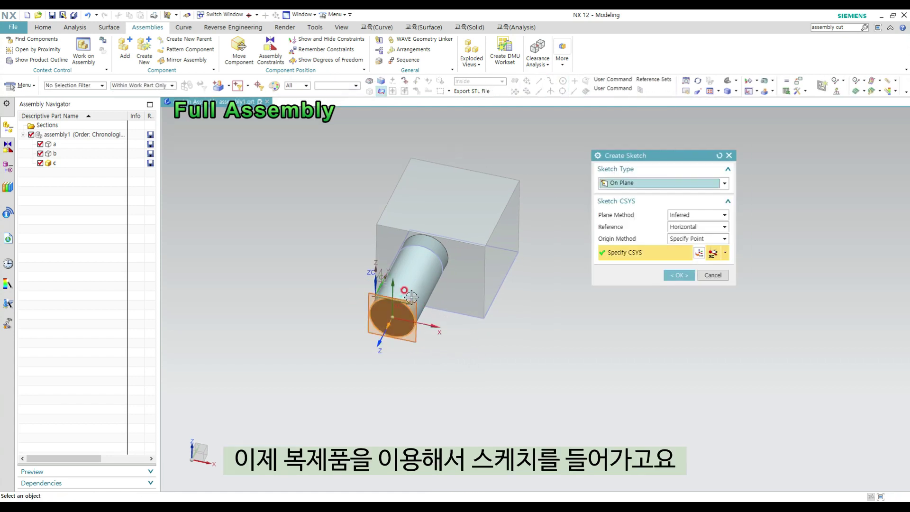
middle_click(393, 322)
key(o)
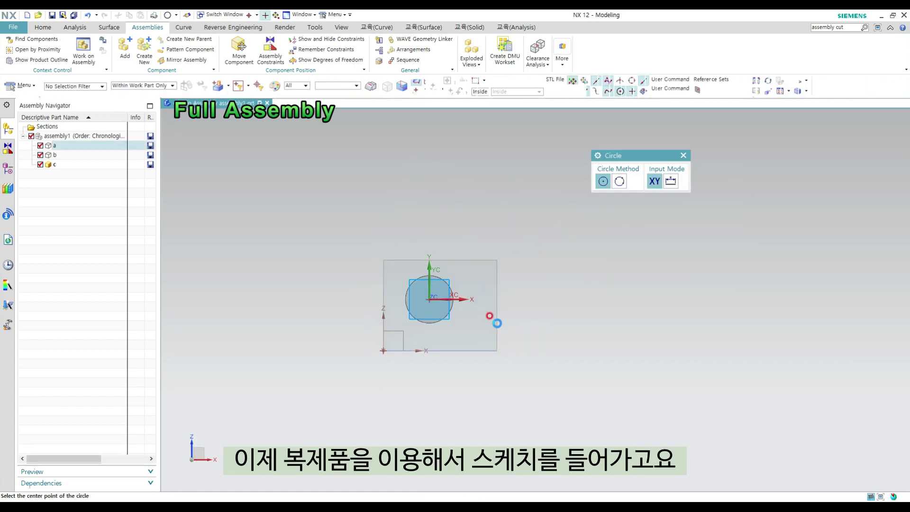
click(429, 299)
click(441, 297)
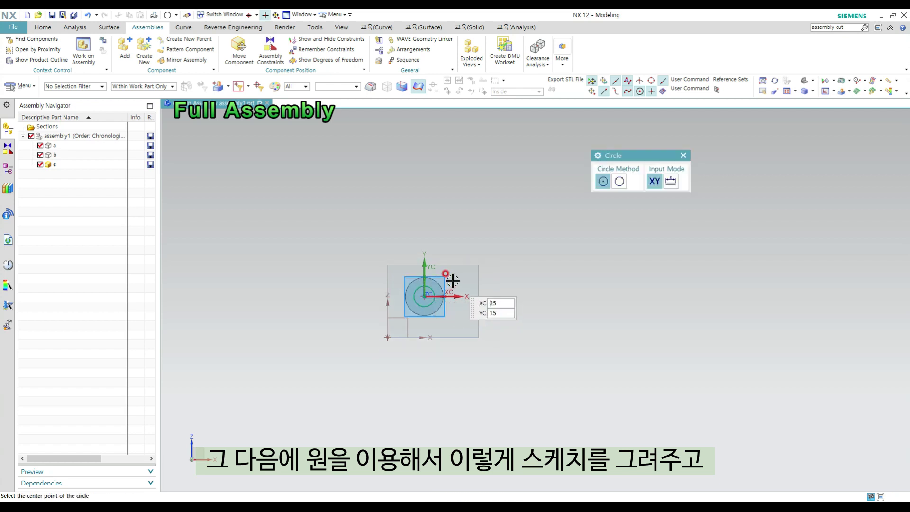
middle_drag(442, 297, 461, 309)
key(ctrl+q)
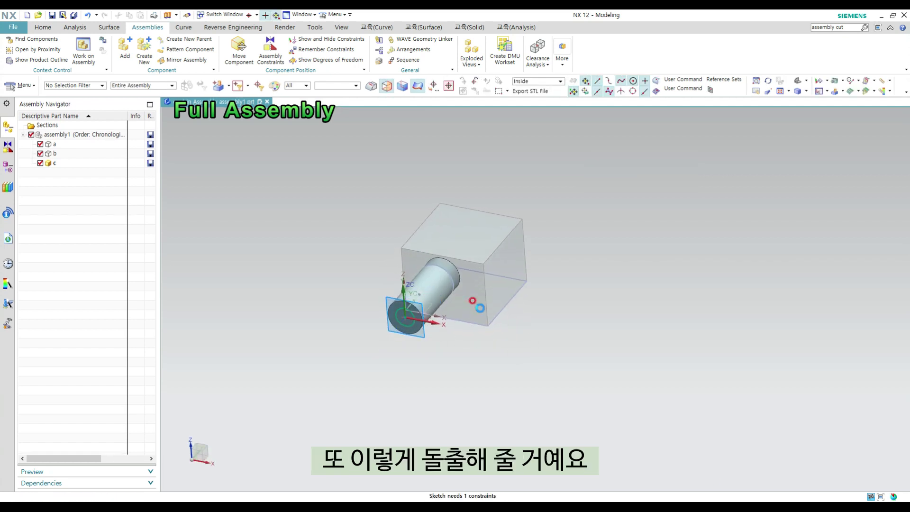
Extrude the sketched circle from -30 mm to 80 mm with Boolean set to None
key(x)
drag(417, 308, 423, 302)
middle_drag(460, 316, 435, 328)
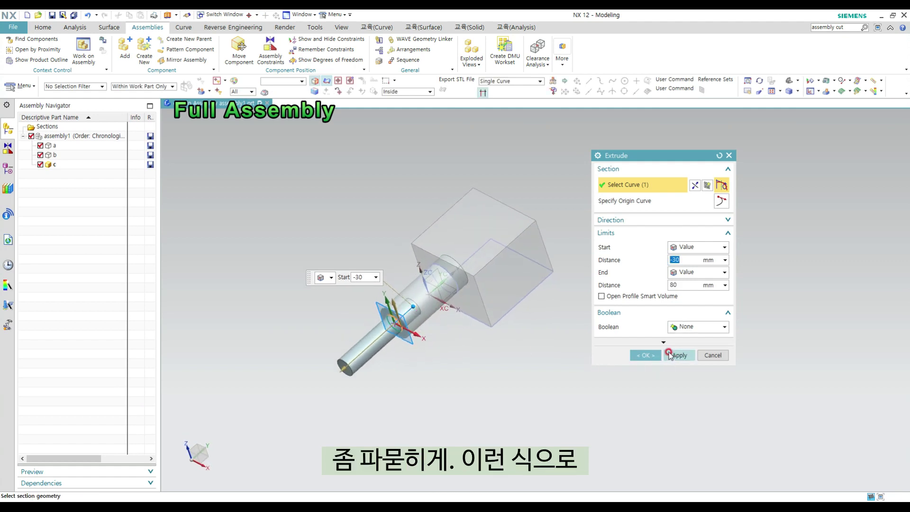
click(645, 355)
Delete the linked cylinder copy from component c with Delete Body, keeping the extruded rod
shift+middle_drag(439, 340, 436, 325)
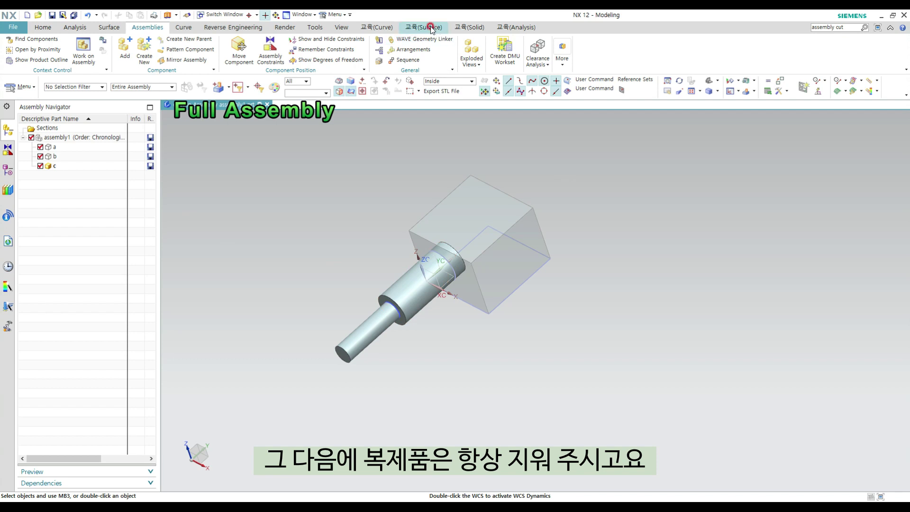
click(469, 27)
click(9, 51)
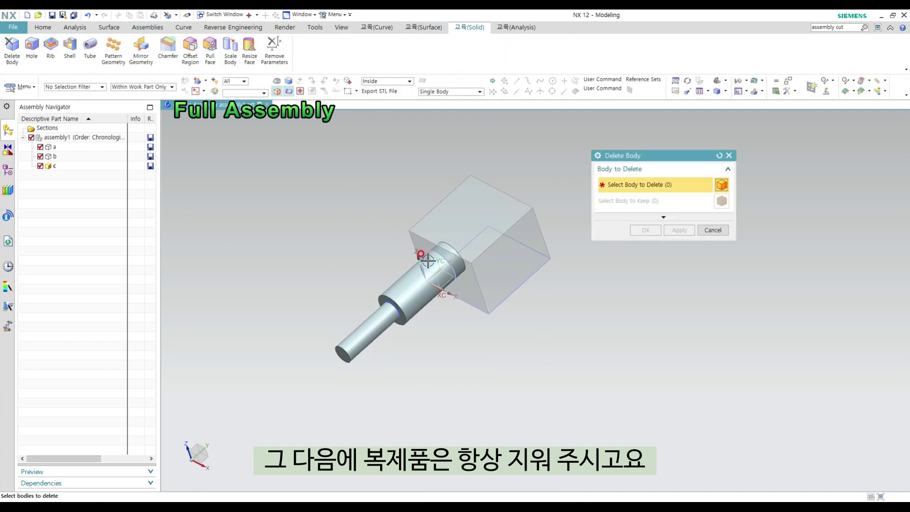
click(429, 266)
middle_click(525, 334)
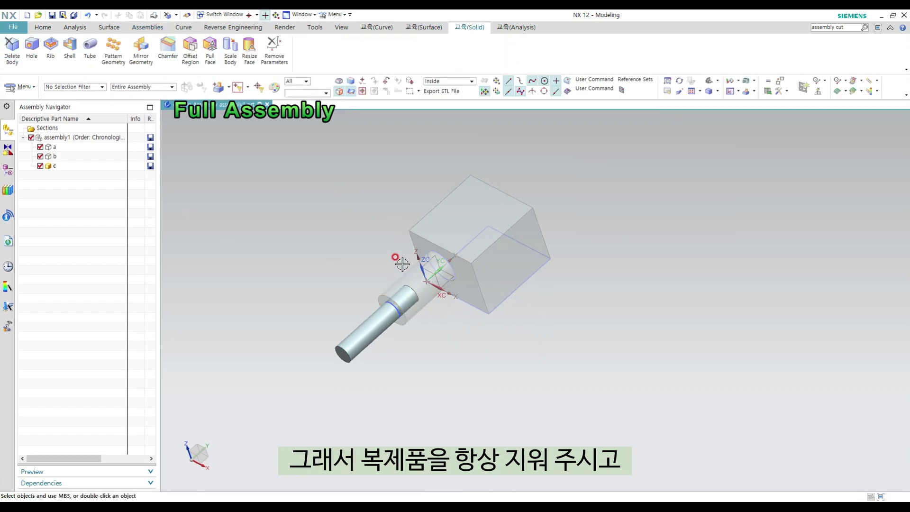
Examine component c's rod and its leftover sketch circle from different angles and up close
shift+middle_drag(417, 282, 511, 282)
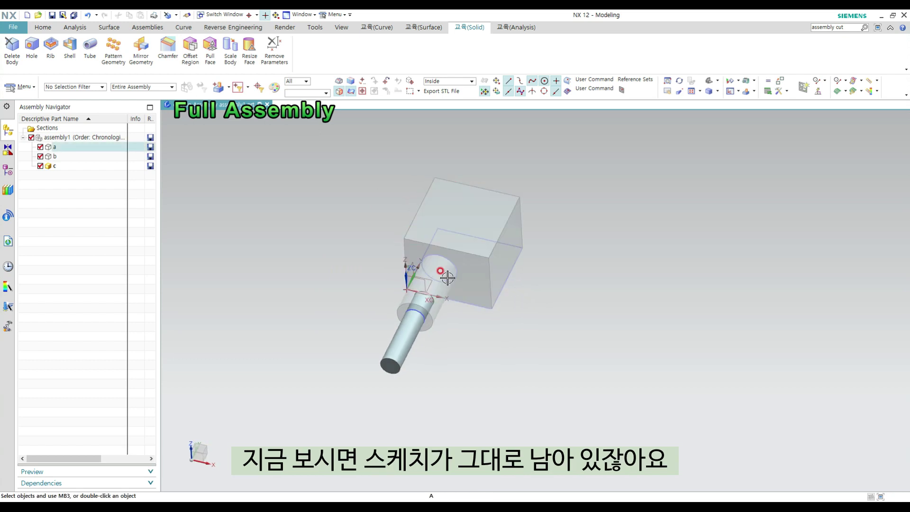
shift+middle_drag(495, 326, 528, 335)
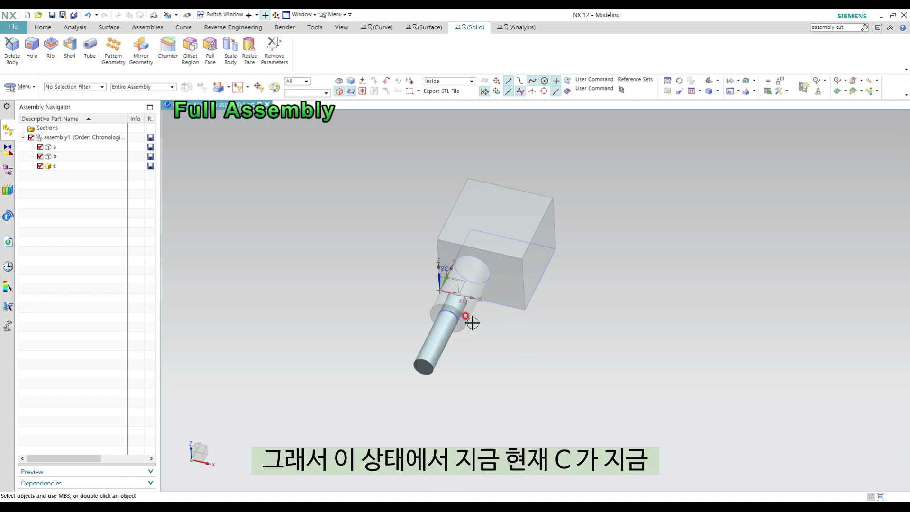
middle_drag(473, 323, 428, 310)
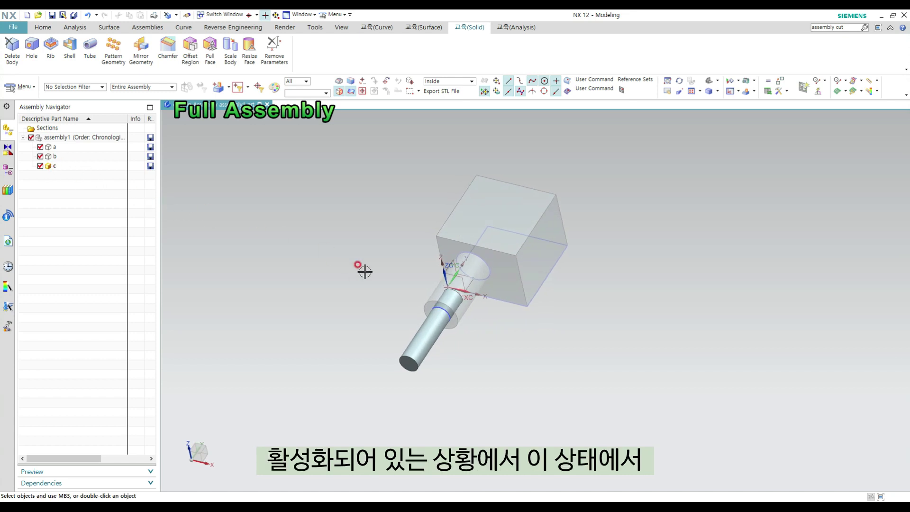
shift+middle_drag(625, 238, 625, 251)
shift+middle_drag(538, 267, 599, 269)
scroll(508, 321, up, 3)
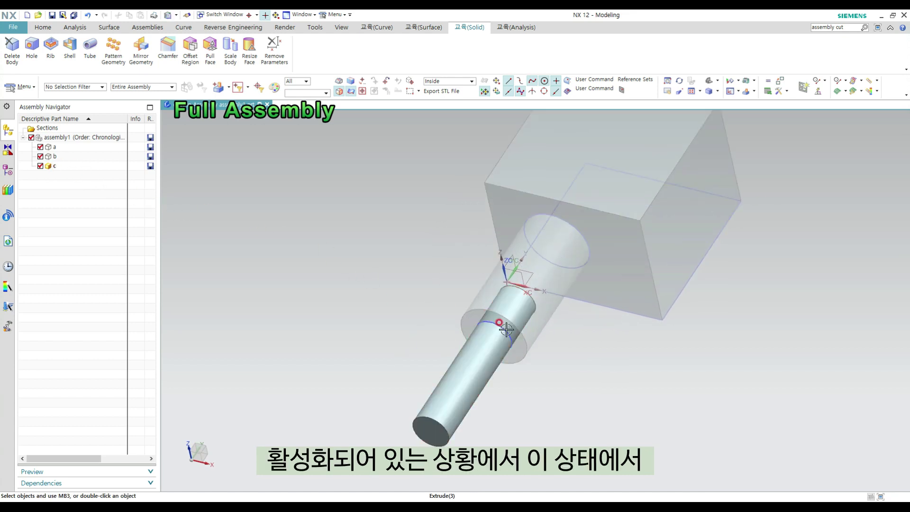
scroll(506, 329, down, 1)
shift+middle_drag(529, 348, 536, 314)
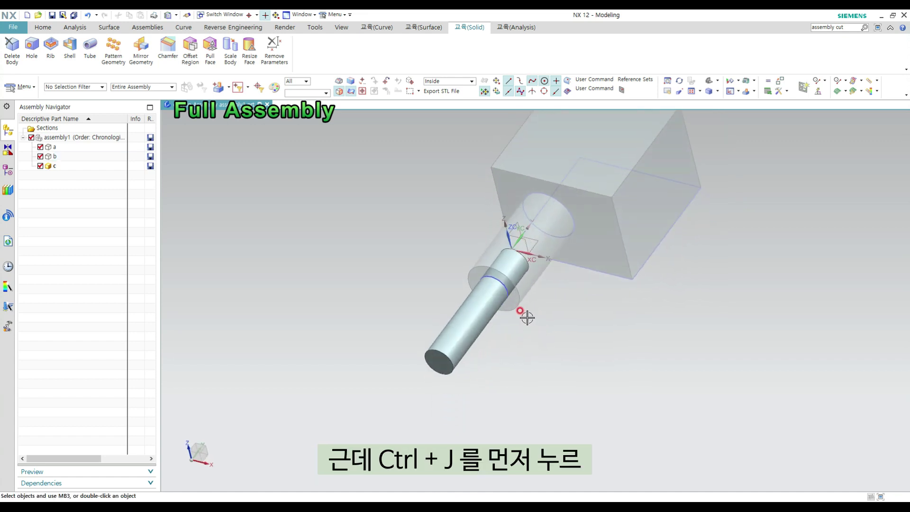
key(ctrl+j)
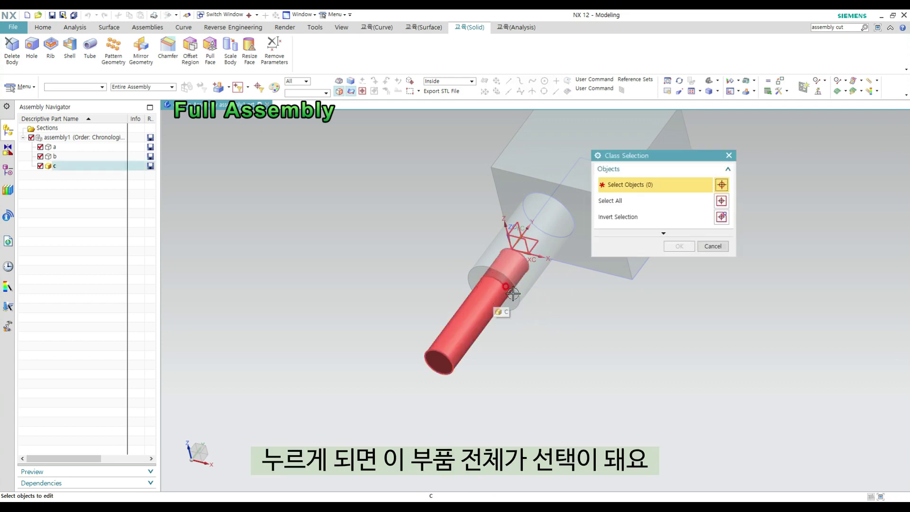
key(Escape)
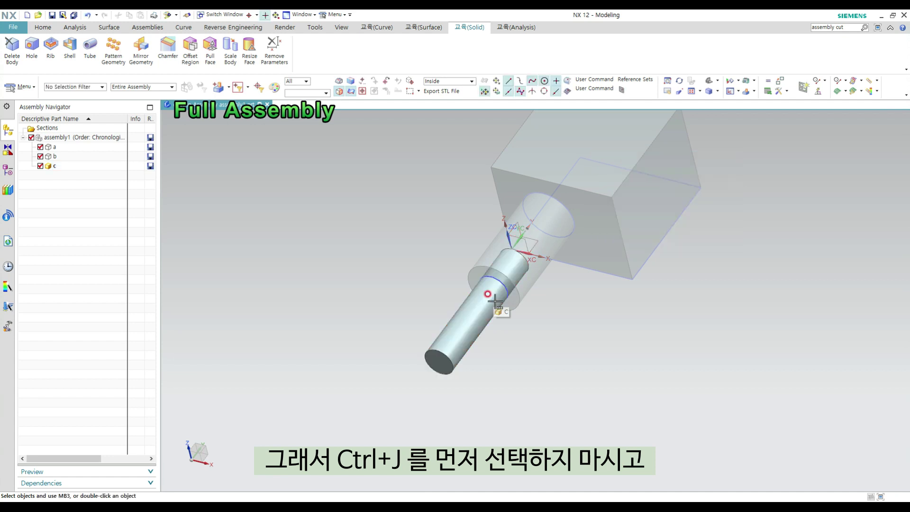
middle_drag(545, 311, 520, 326)
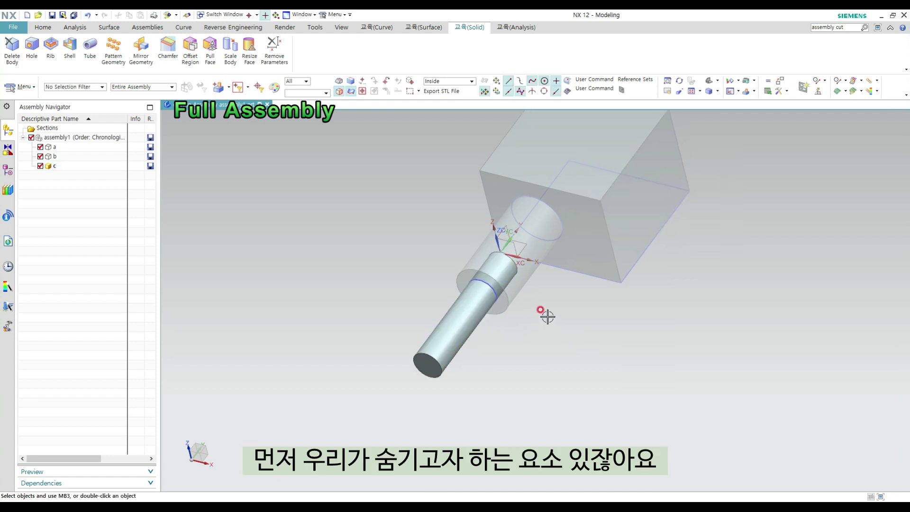
middle_drag(544, 310, 540, 303)
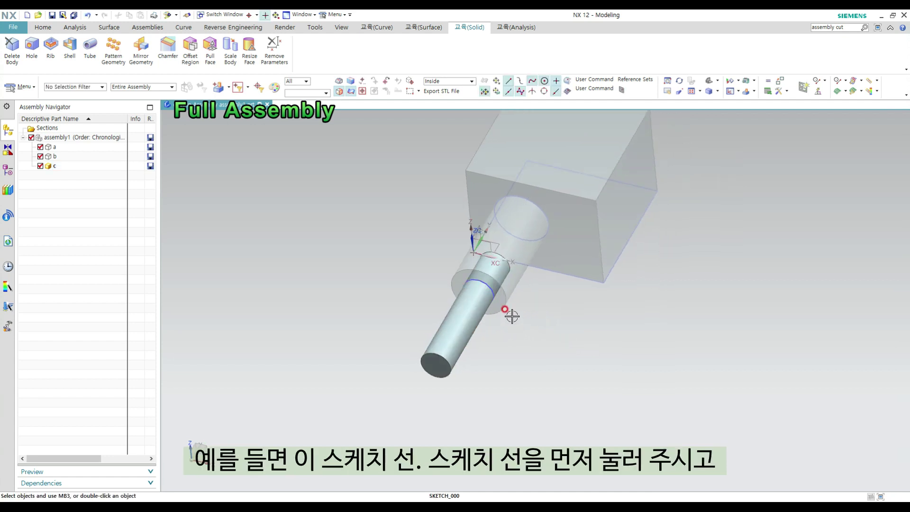
Move the sketch circle on component c's rod to layer 111 through Edit Object Display
click(488, 285)
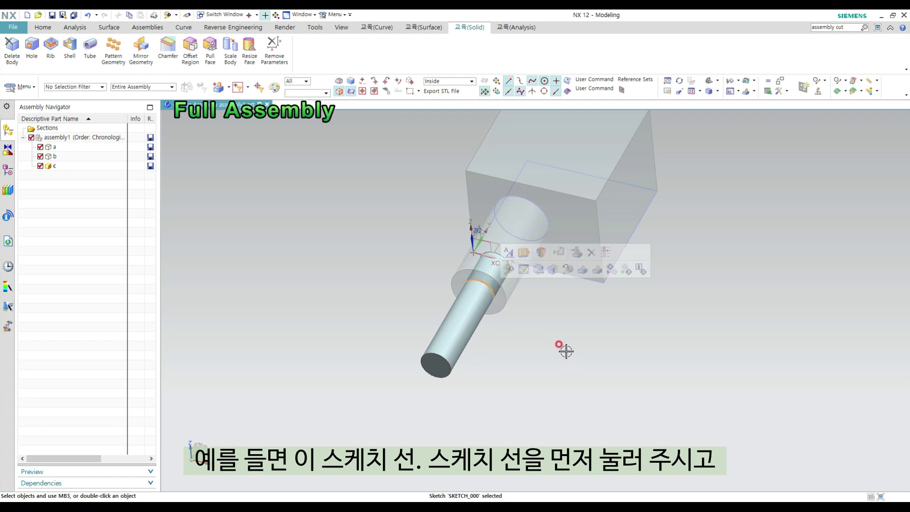
key(ctrl+j)
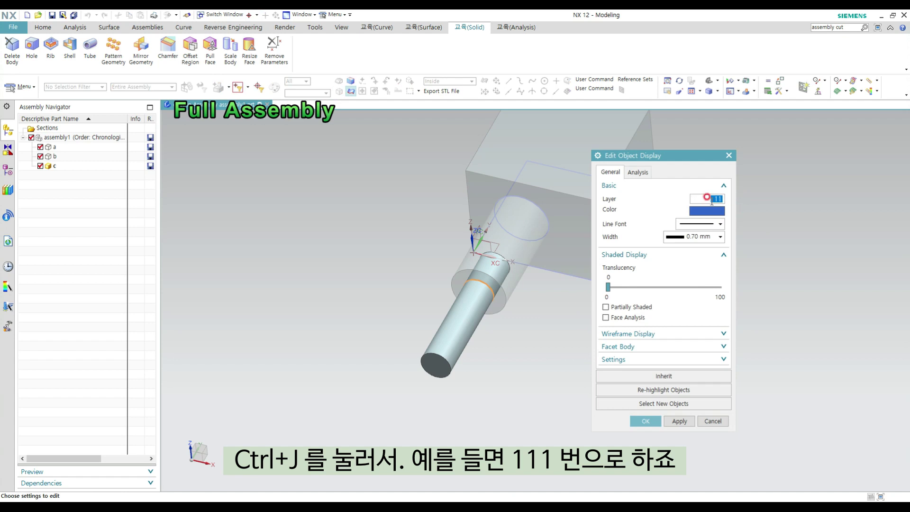
text(111)
key(Return)
key(ctrl+j)
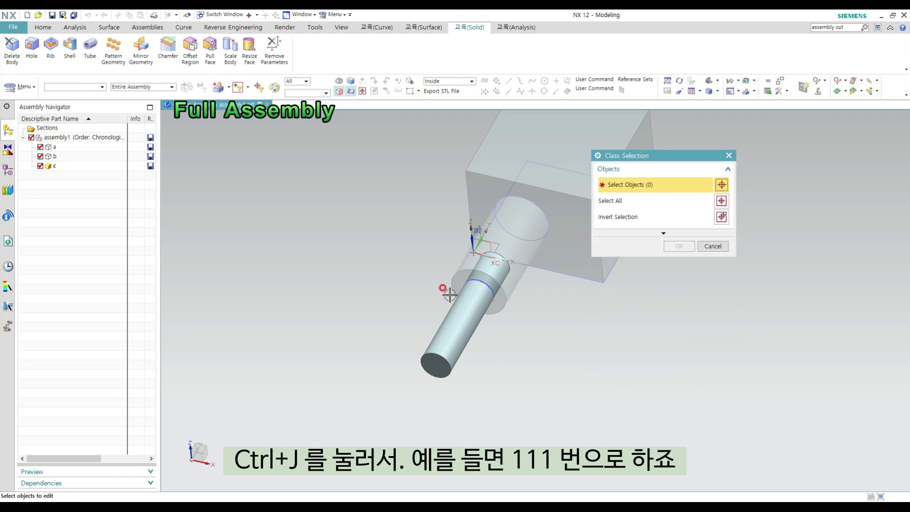
key(Escape)
click(516, 299)
key(ctrl+j)
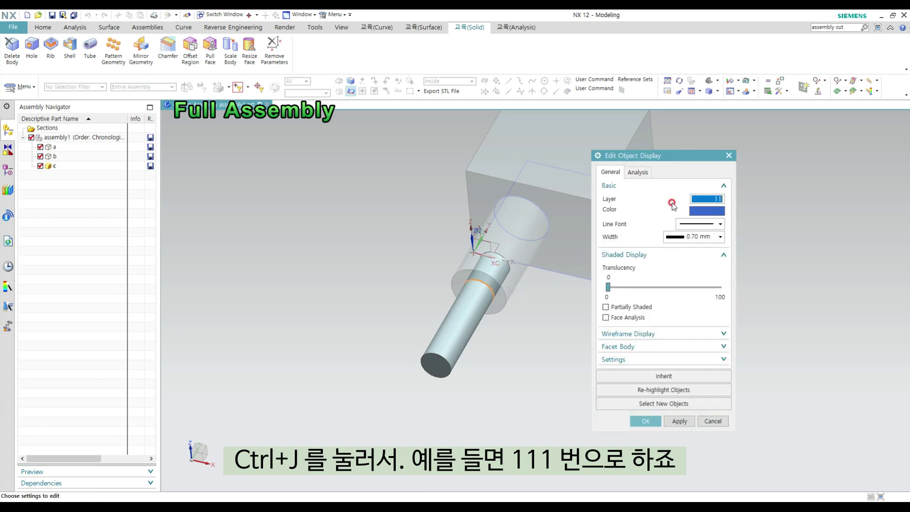
text(111)
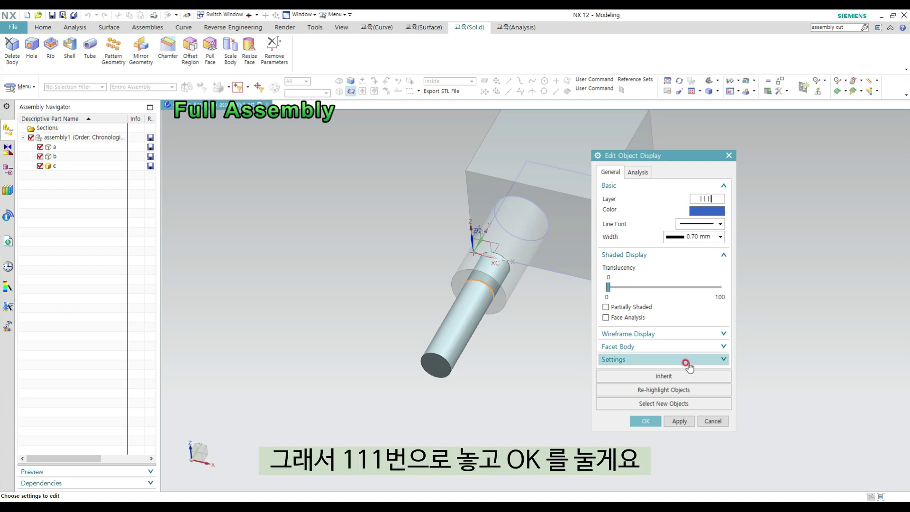
click(647, 420)
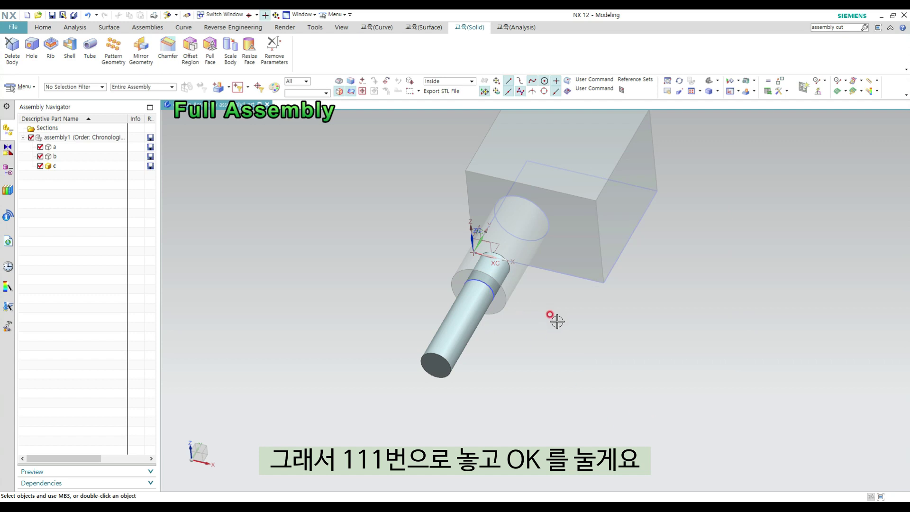
Turn off layer 111 in Layer Settings to hide component c's sketch circle
shift+middle_drag(559, 328, 536, 313)
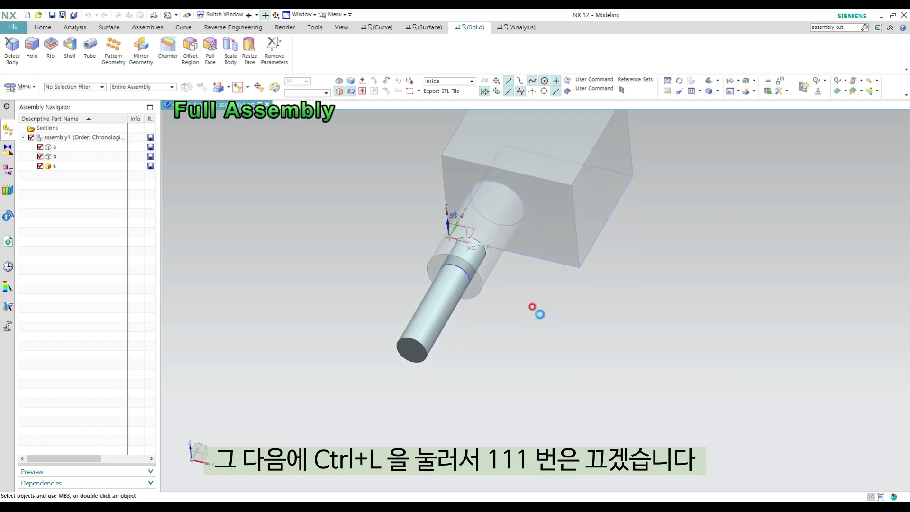
key(ctrl+l)
click(613, 308)
middle_click(596, 374)
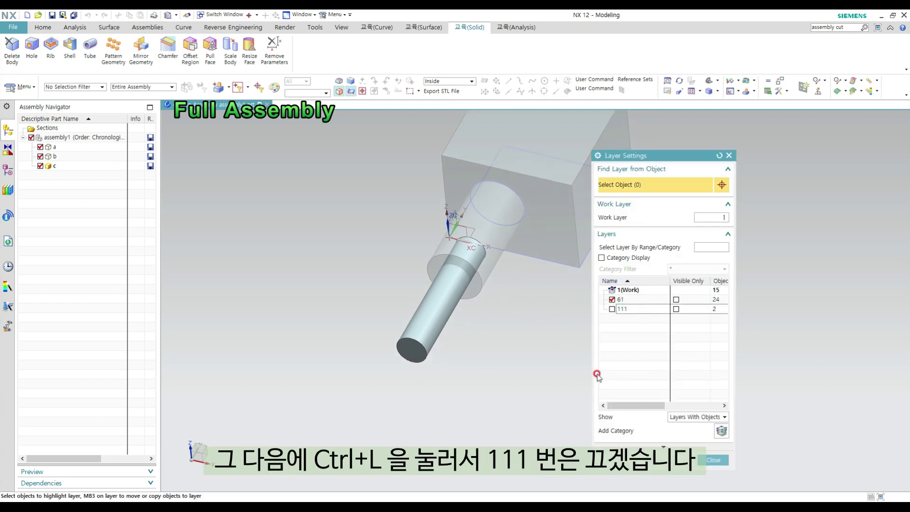
Make the top-level assembly1 the work part, followed by component a
shift+middle_drag(530, 322, 548, 338)
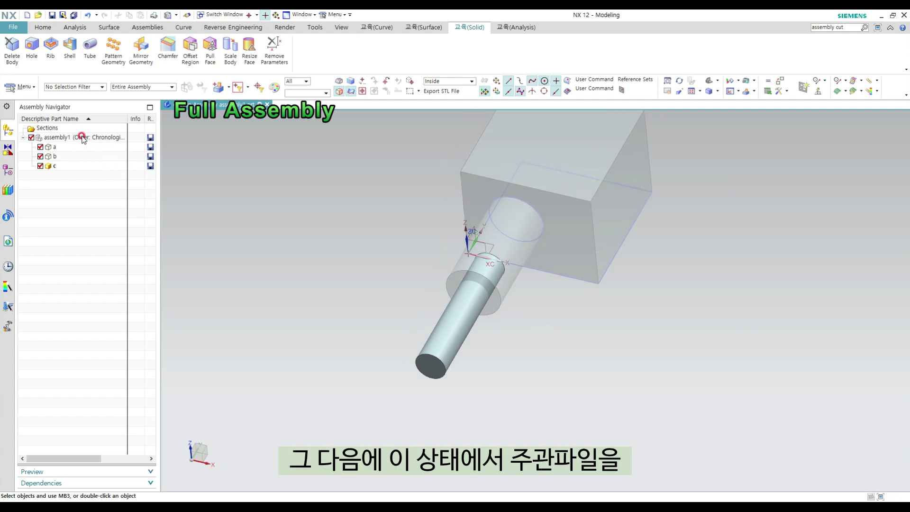
double_click(55, 138)
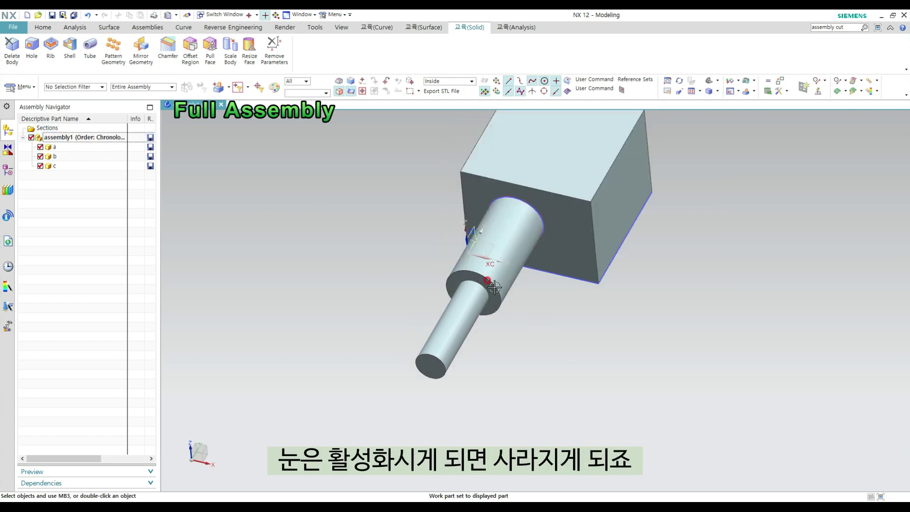
shift+middle_drag(531, 238, 497, 243)
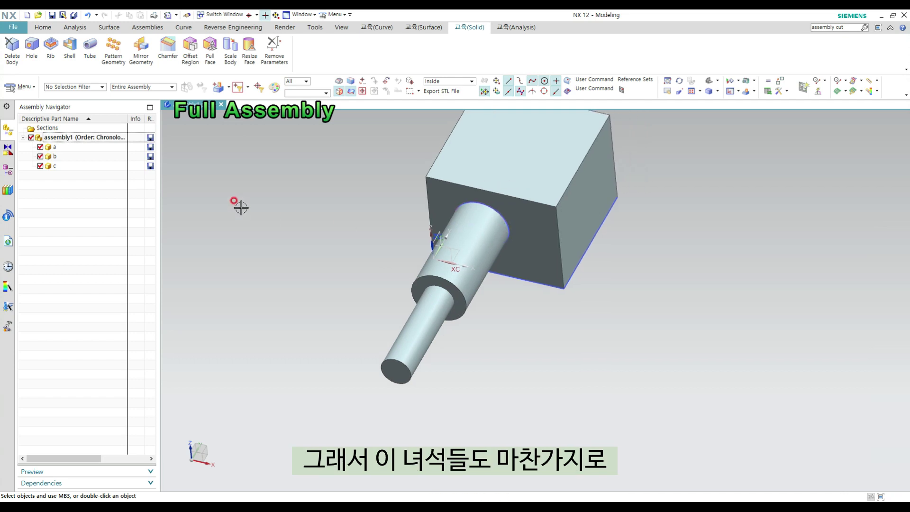
double_click(54, 147)
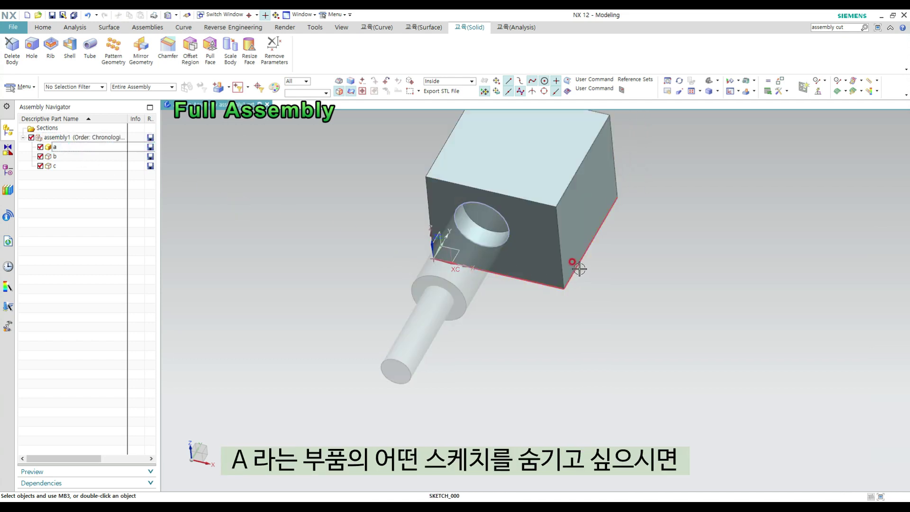
Move component a's base sketch to layer 111 through Edit Object Display
shift+middle_drag(577, 265, 503, 314)
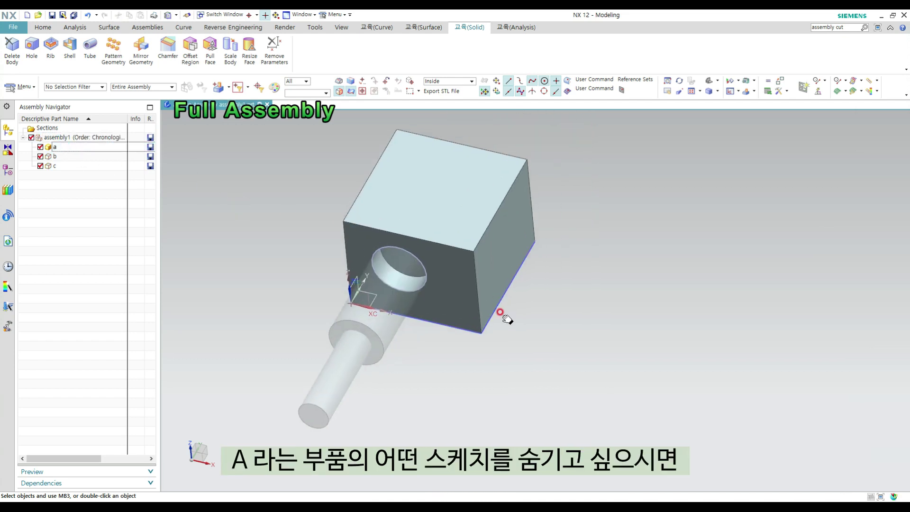
click(521, 260)
key(Escape)
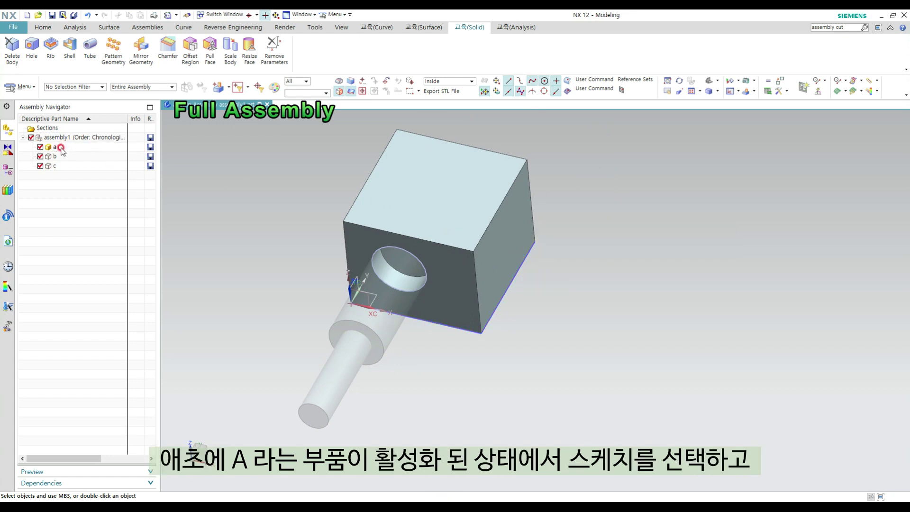
click(521, 266)
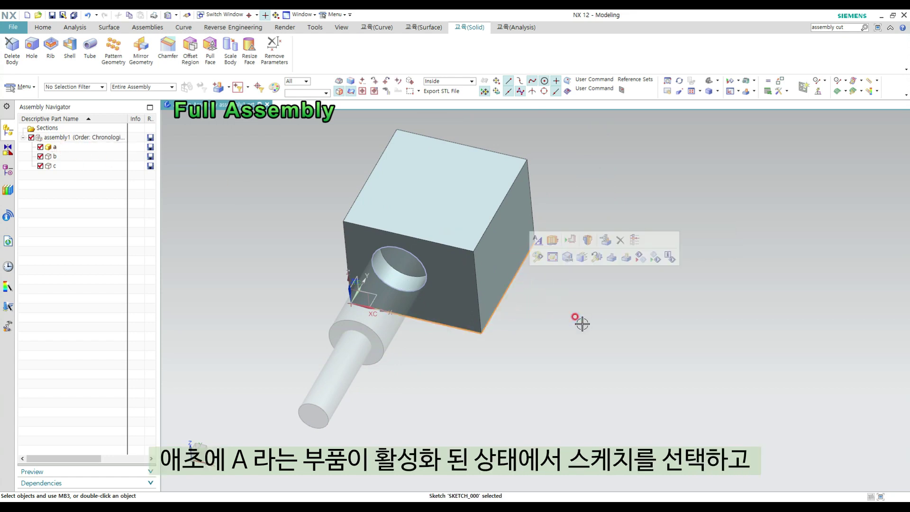
key(ctrl+j)
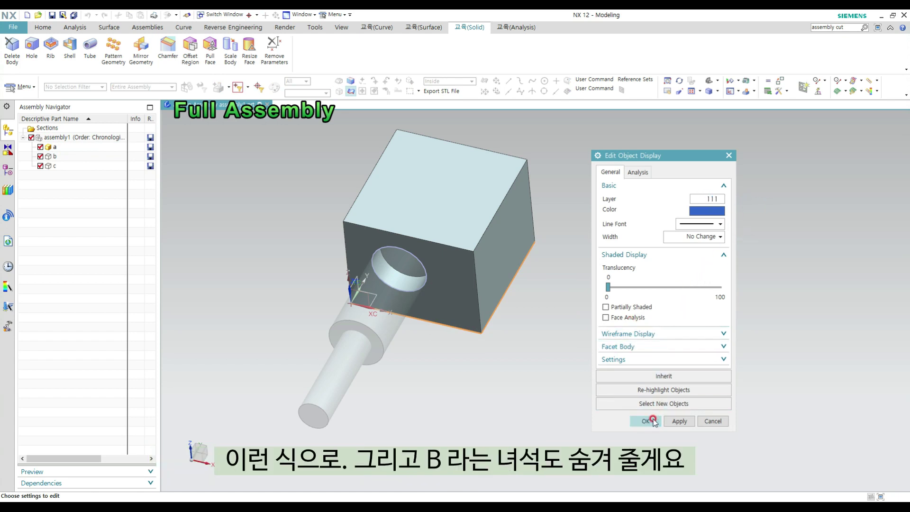
click(645, 421)
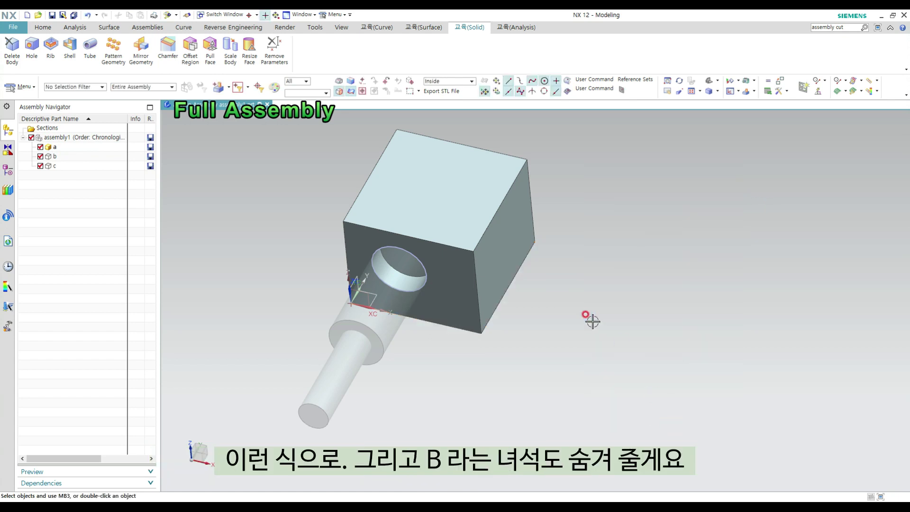
Make component b the work part and move its sketch circle to layer 111 through Edit Object Display
click(54, 156)
double_click(54, 157)
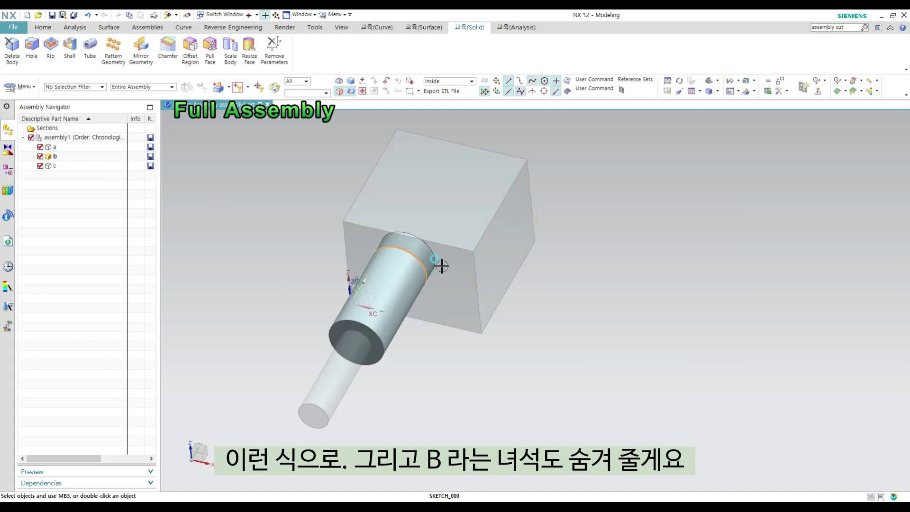
click(426, 274)
key(ctrl+j)
drag(705, 199, 756, 204)
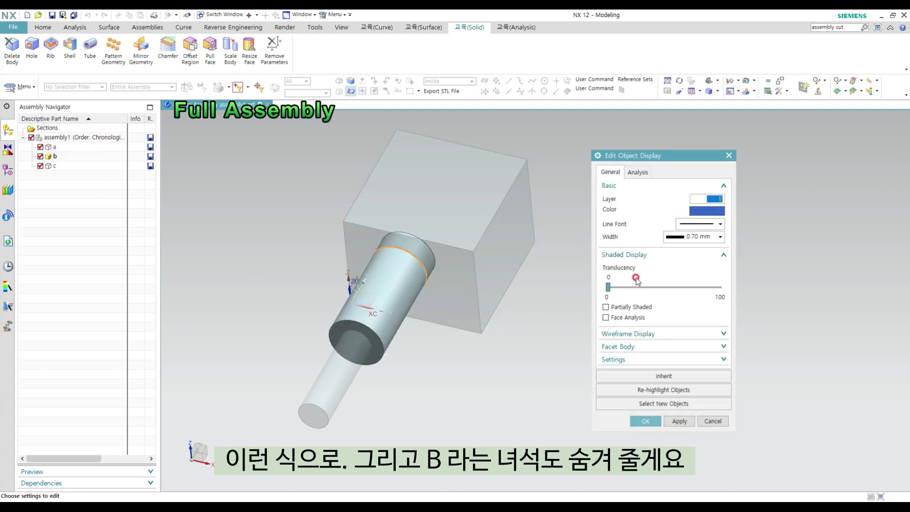
text(111)
key(Return)
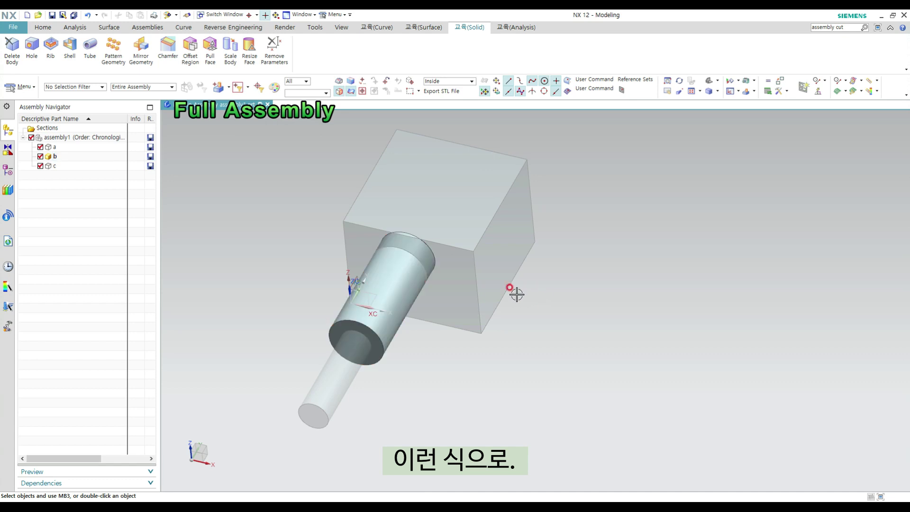
Check the visibility state of layer 111 in Layer Settings with component b as the work part
shift+middle_drag(482, 282, 510, 288)
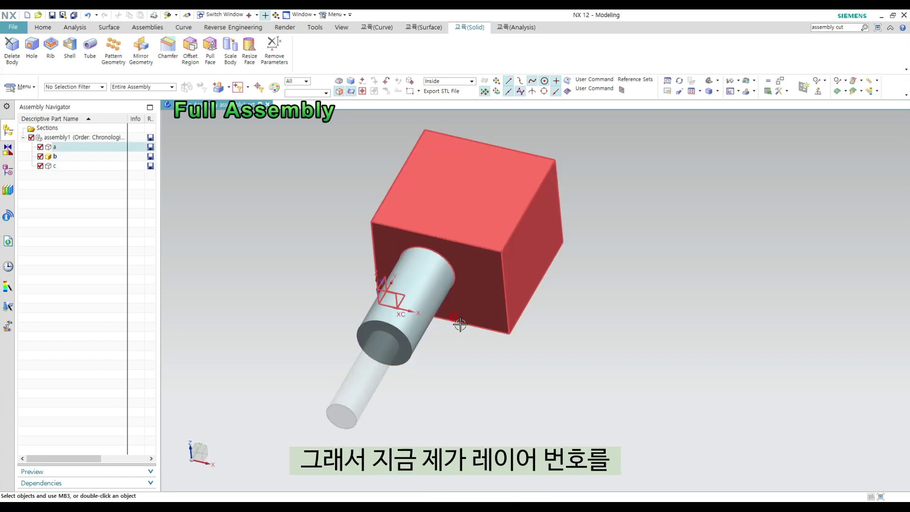
key(ctrl+l)
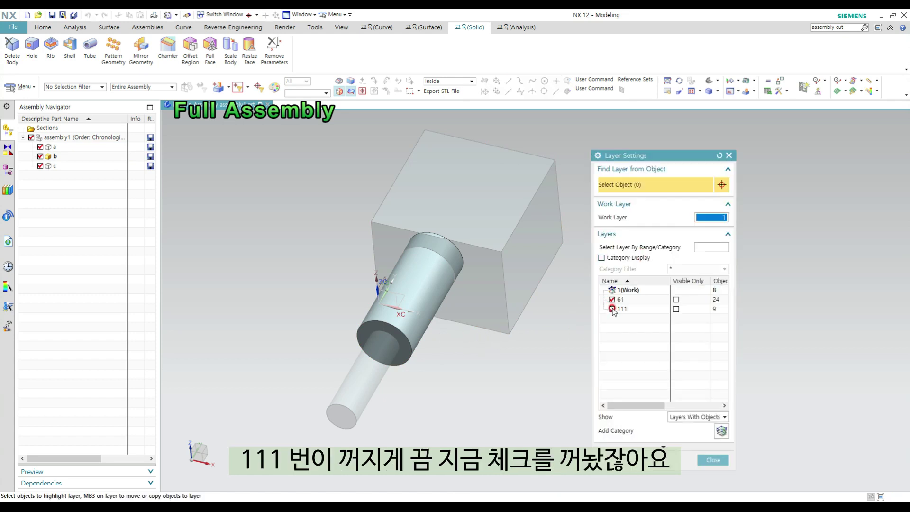
key(Escape)
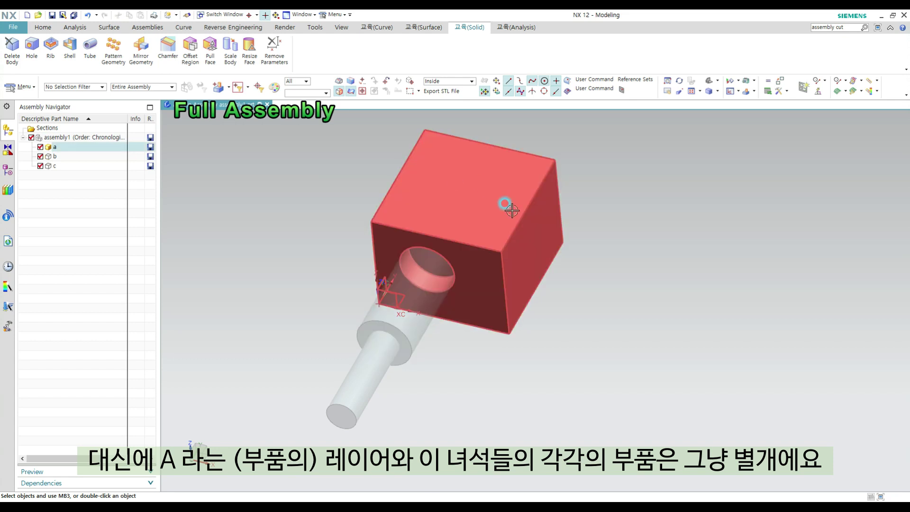
Clear the selection of component a and make the top-level assembly1 the work part
click(428, 308)
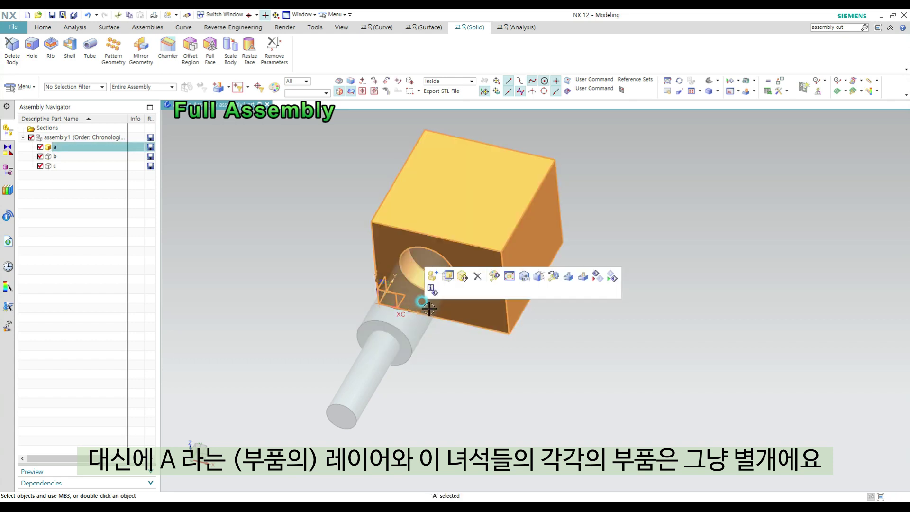
key(Escape)
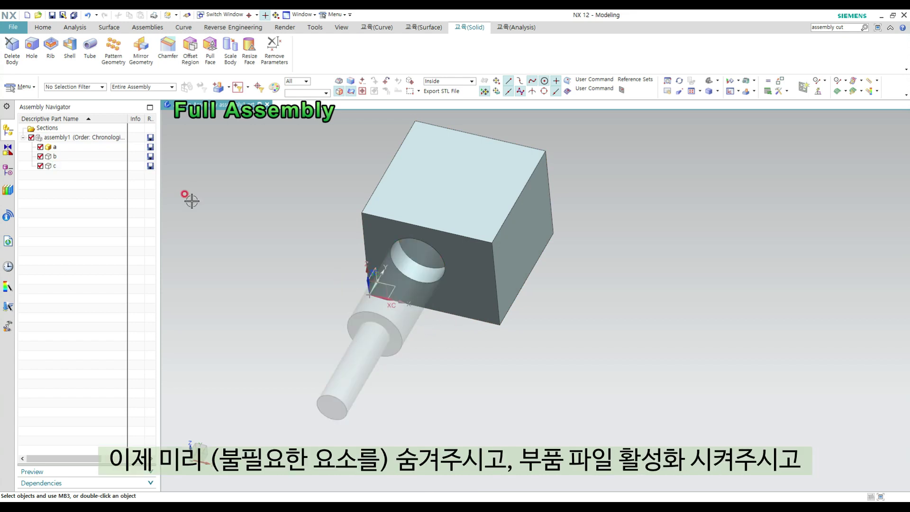
double_click(43, 138)
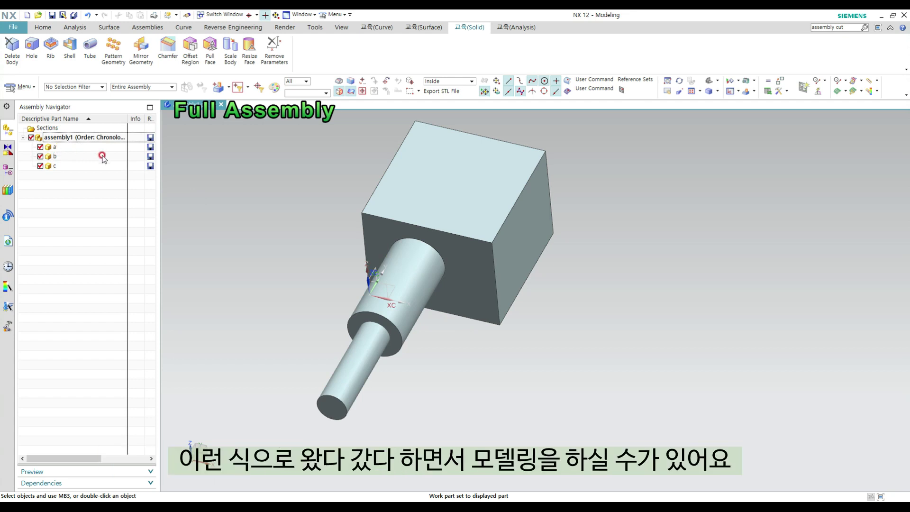
shift+middle_drag(485, 324, 496, 316)
scroll(490, 334, down, 1)
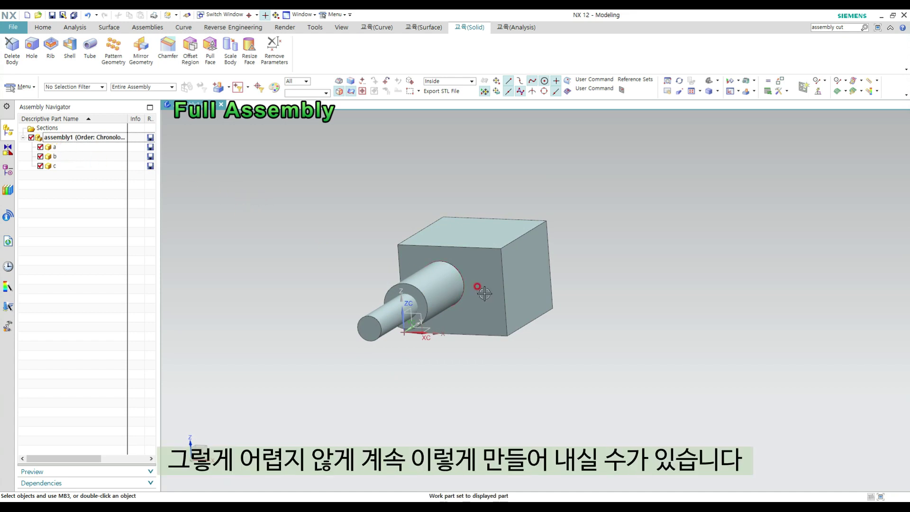
middle_drag(478, 286, 417, 294)
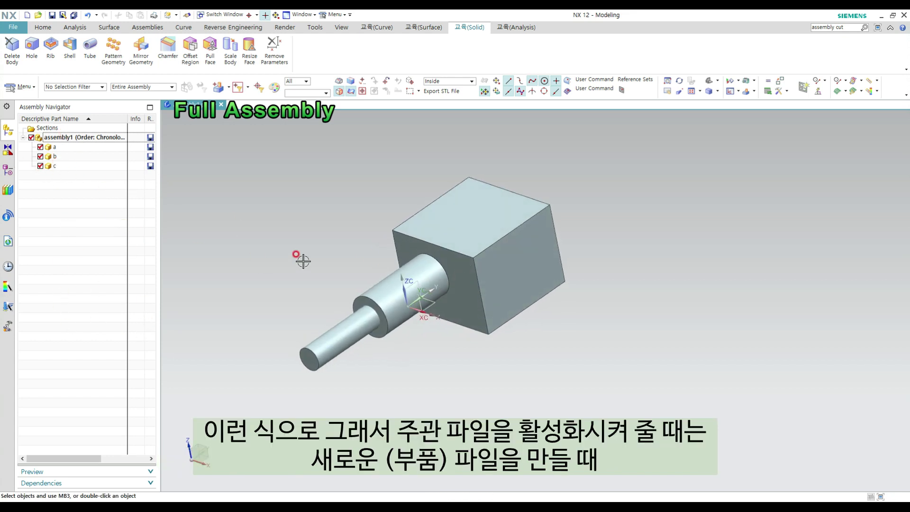
double_click(337, 250)
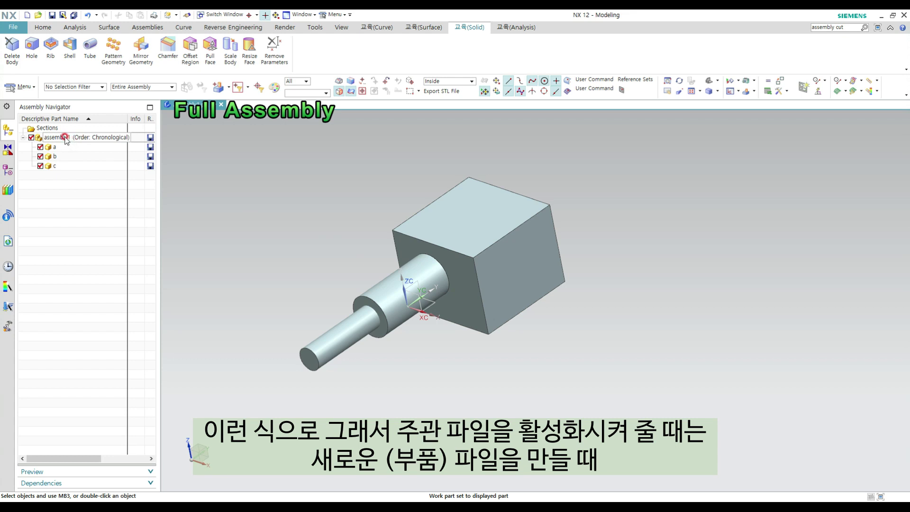